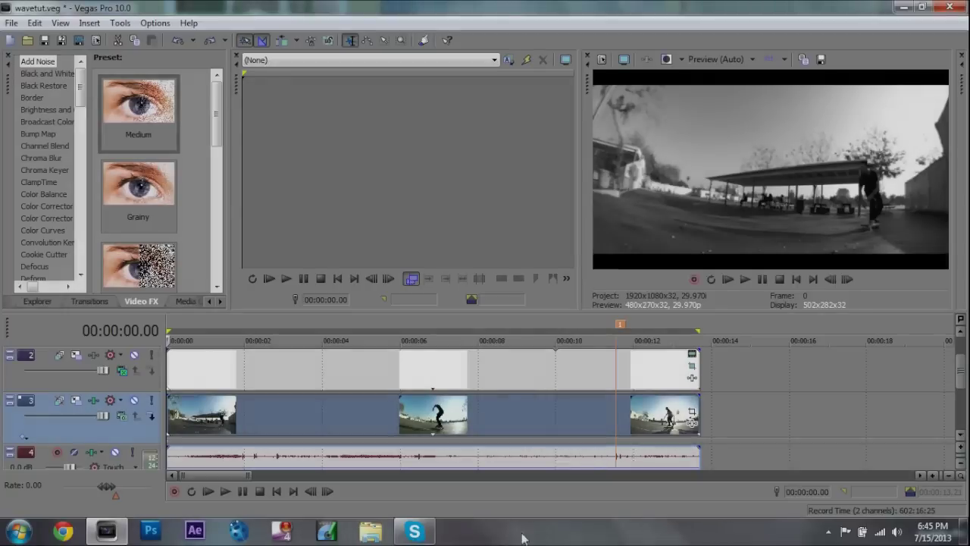
Step: Zoom the timeline and park the playhead at 00:00:11.16 on the skate clip at marker 1
drag(254, 476, 299, 476)
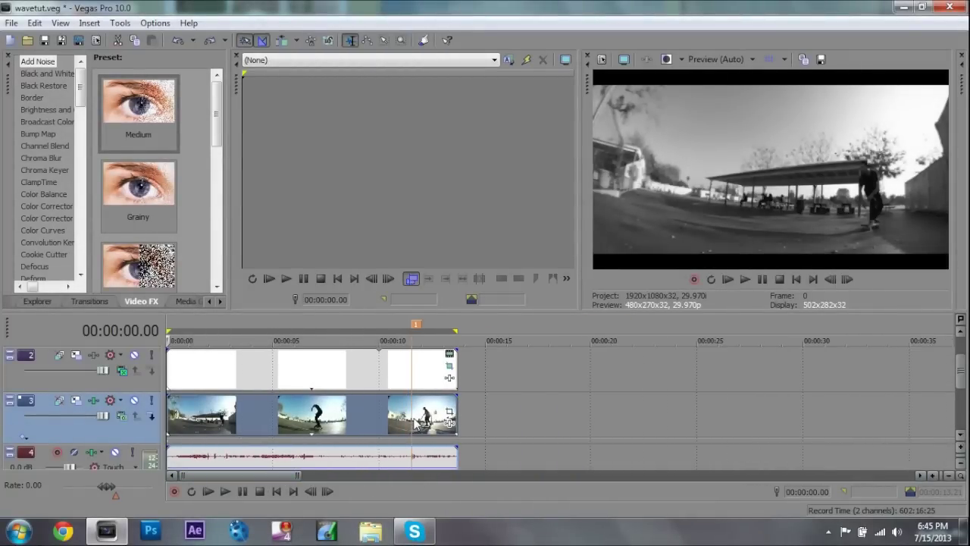
click(411, 421)
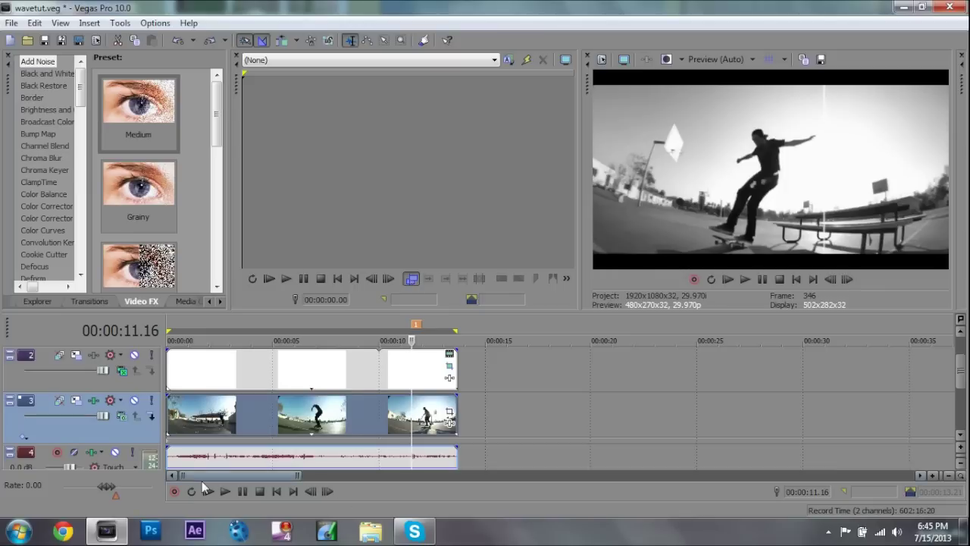
drag(188, 477, 212, 477)
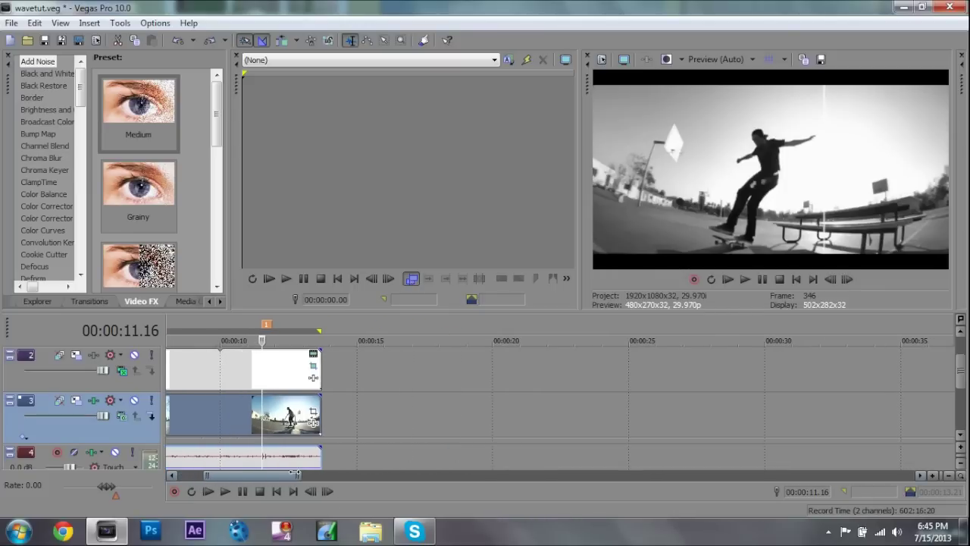
drag(292, 472, 169, 472)
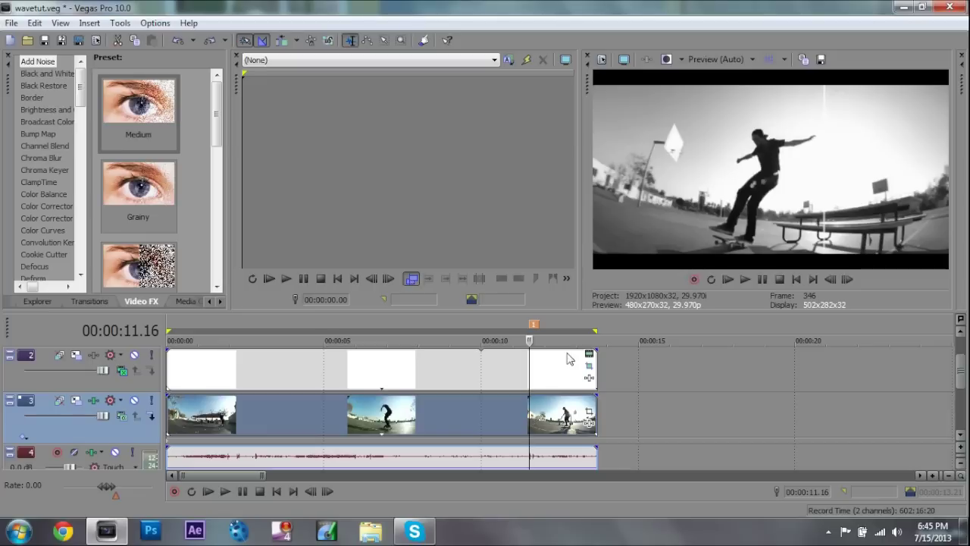
Step: Disable resampling on the track 2 event through its Switches menu
click(961, 333)
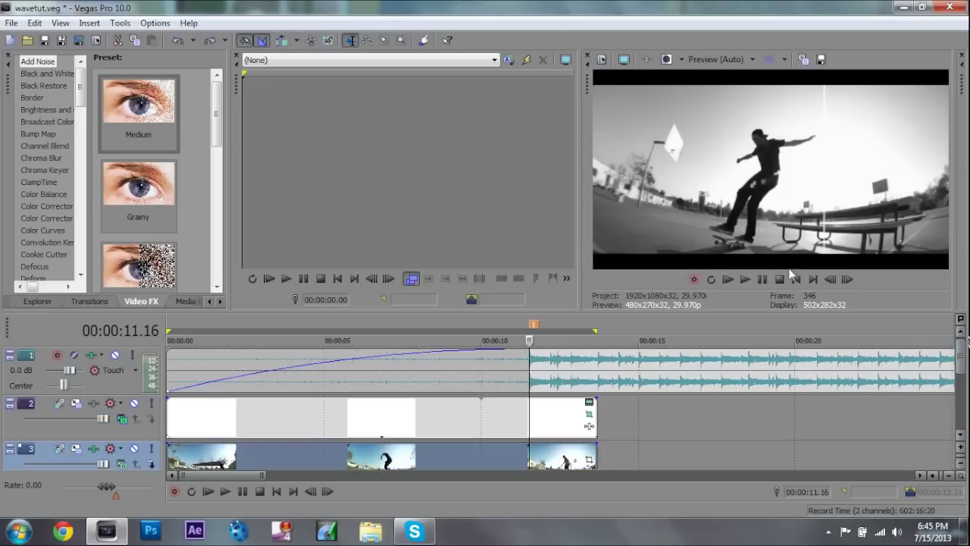
click(572, 376)
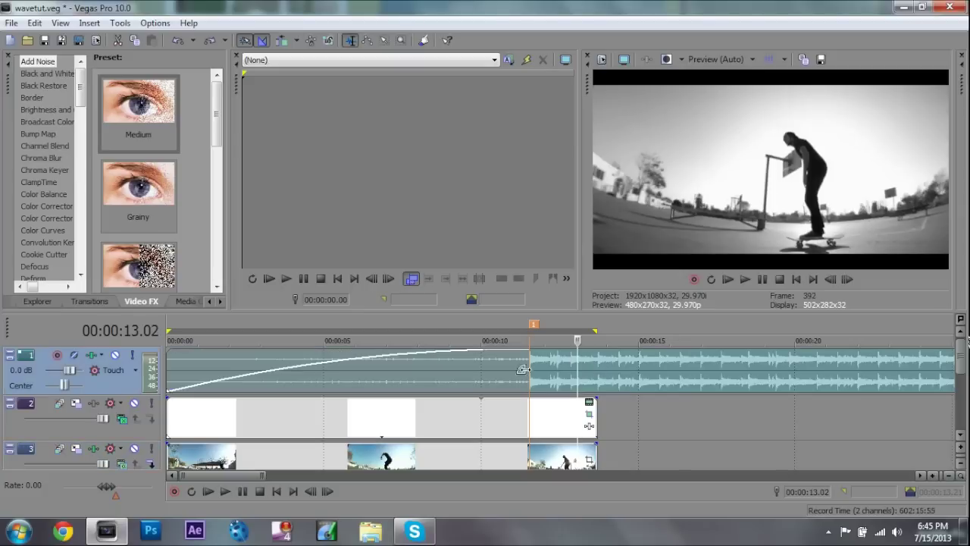
click(470, 428)
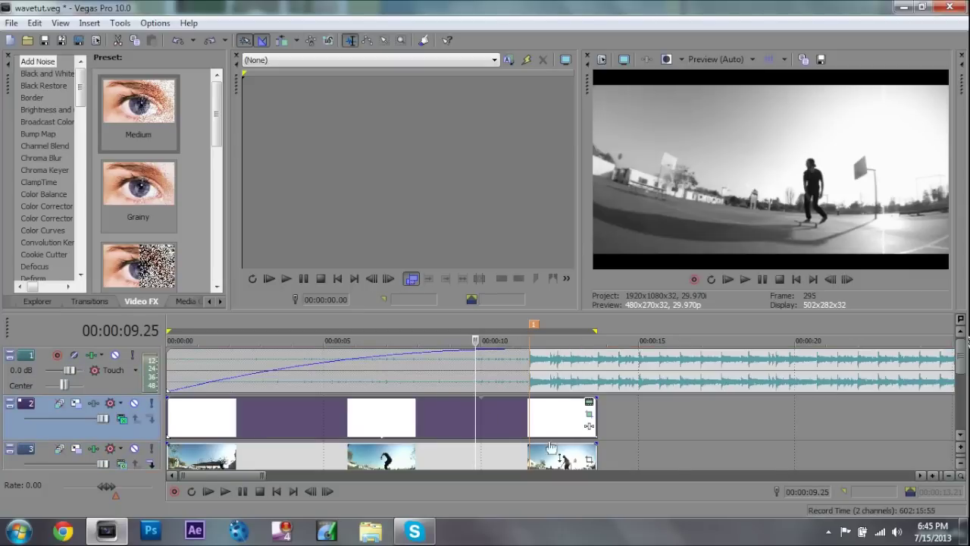
click(510, 454)
click(960, 435)
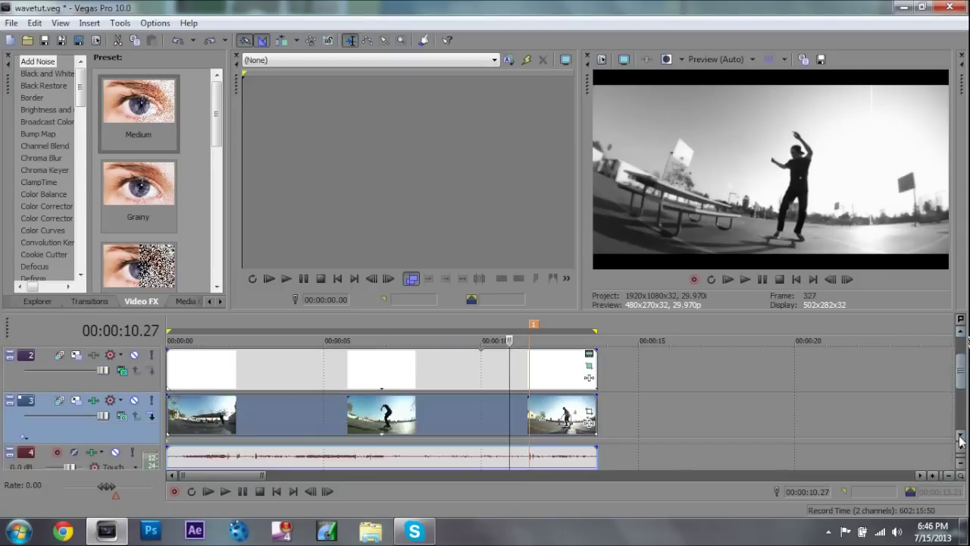
click(960, 435)
click(528, 370)
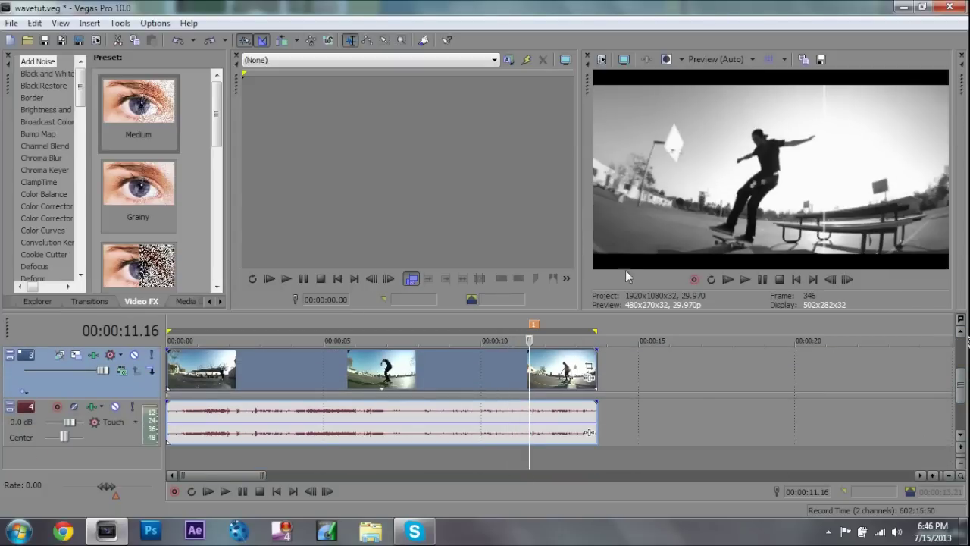
click(960, 331)
click(349, 415)
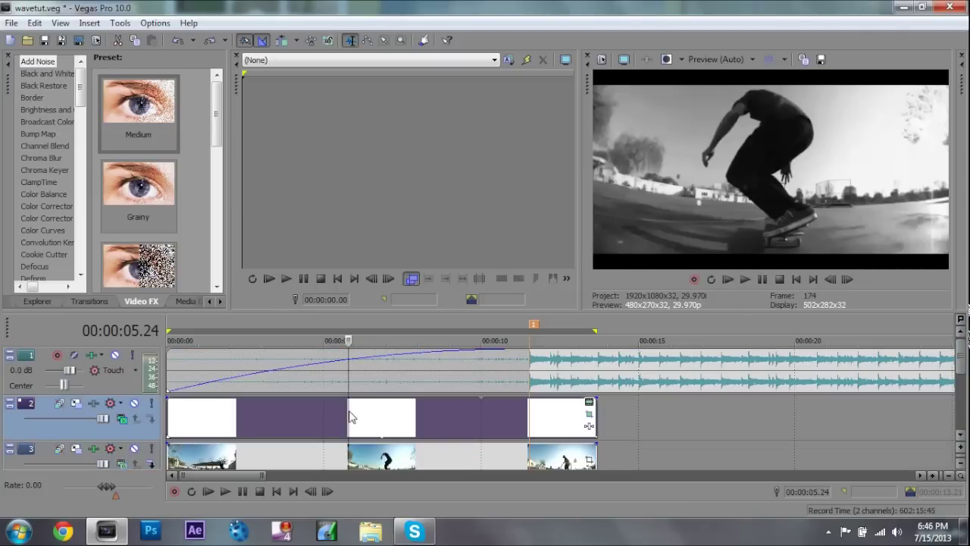
right_click(414, 460)
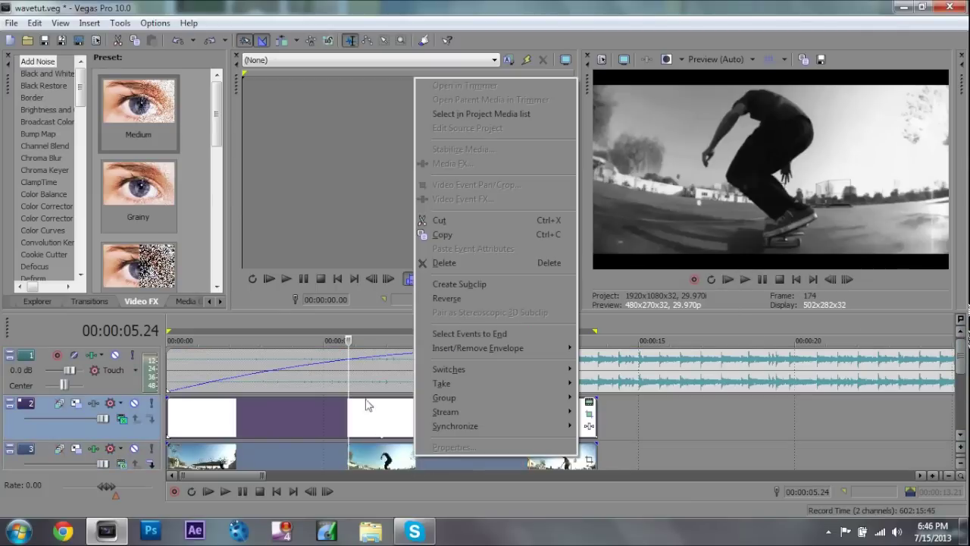
mouse_move(515, 369)
click(637, 482)
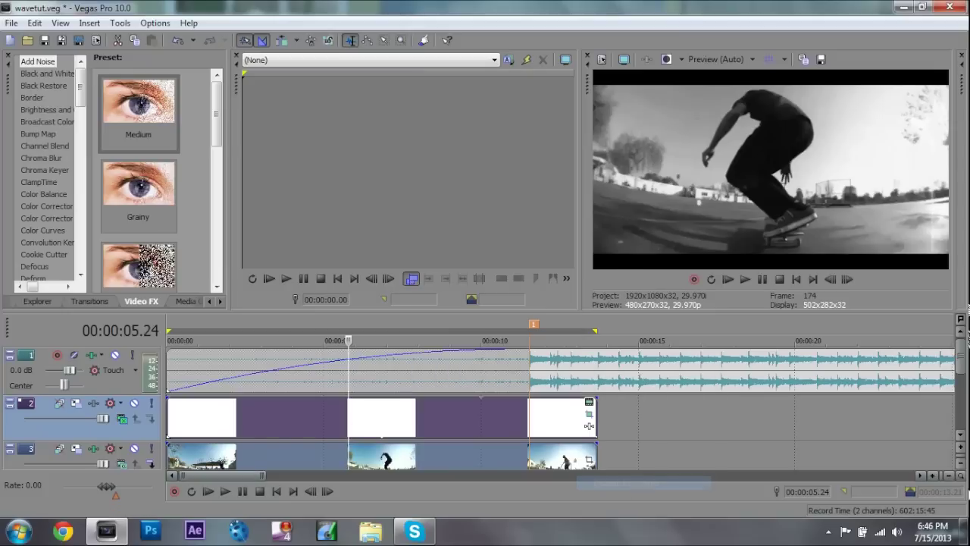
Step: Split the skate clip on track 3 at 00:00:11.16 with S
click(959, 435)
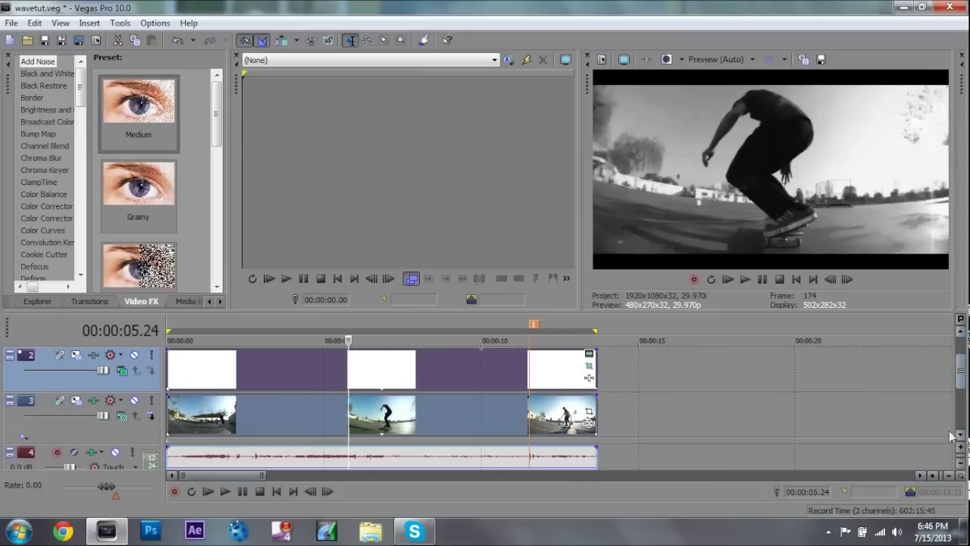
click(528, 413)
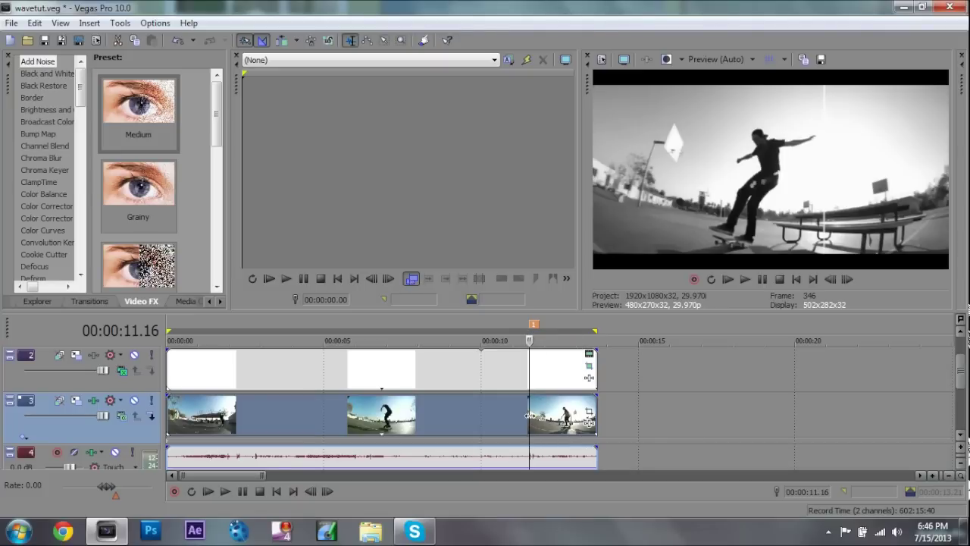
key(s)
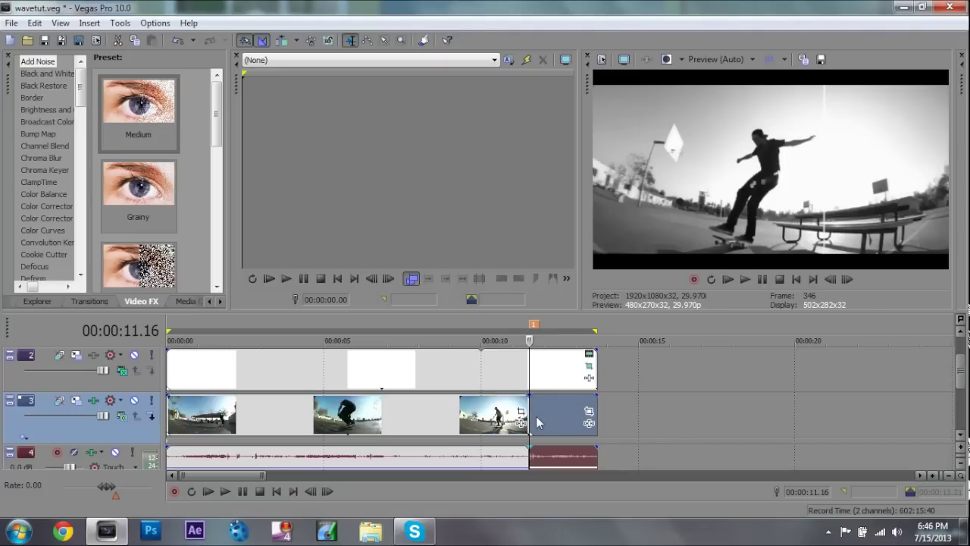
Step: Drop the Wave 'Reset to None' preset onto the clip piece after the split and close its FX window
mouse_move(411, 533)
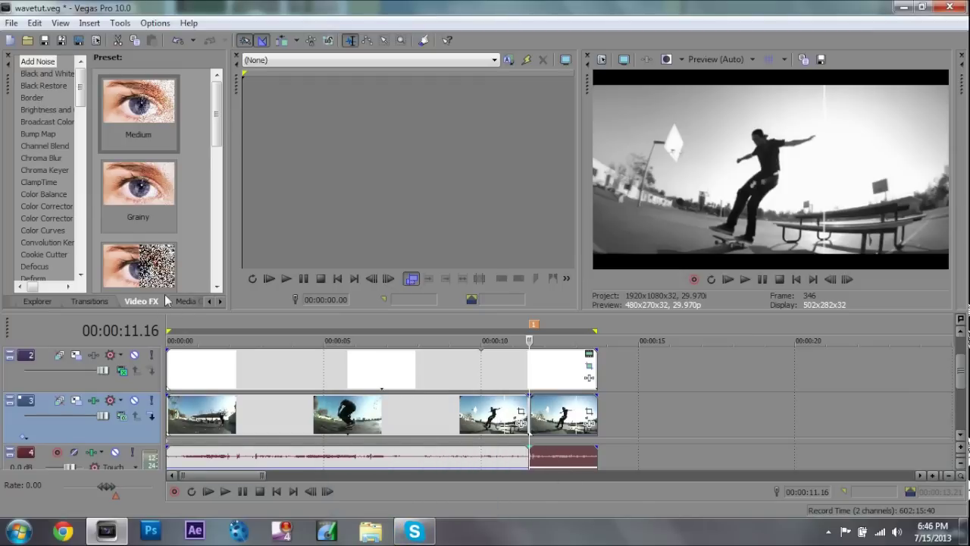
click(80, 276)
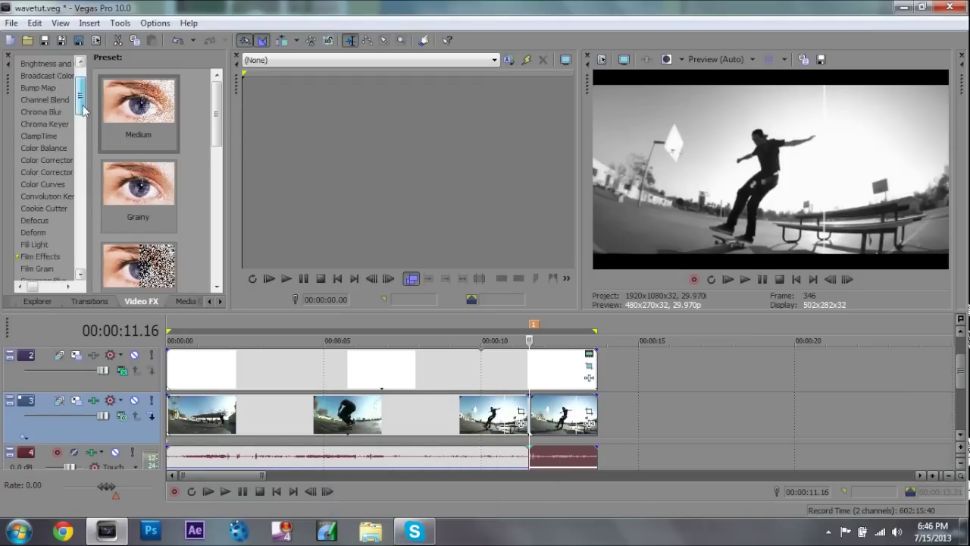
click(32, 248)
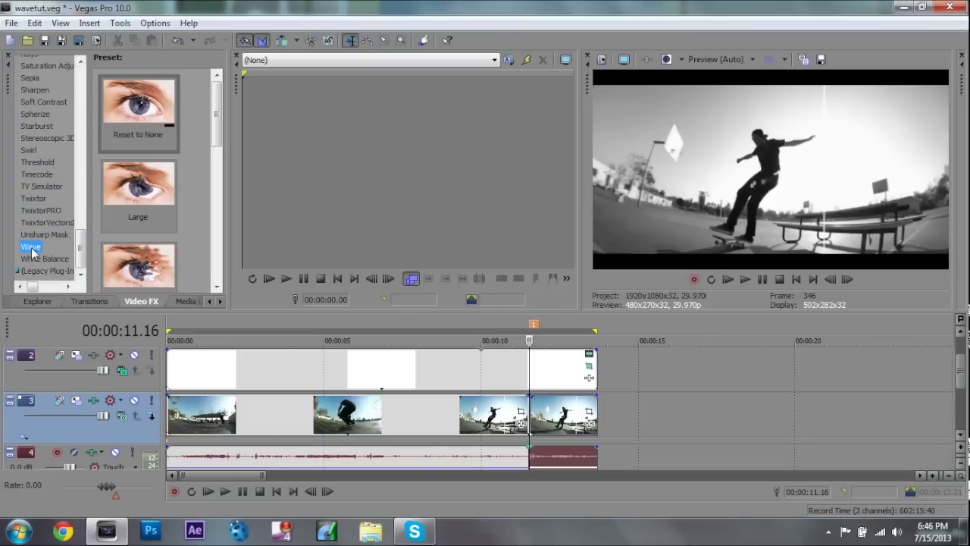
click(125, 110)
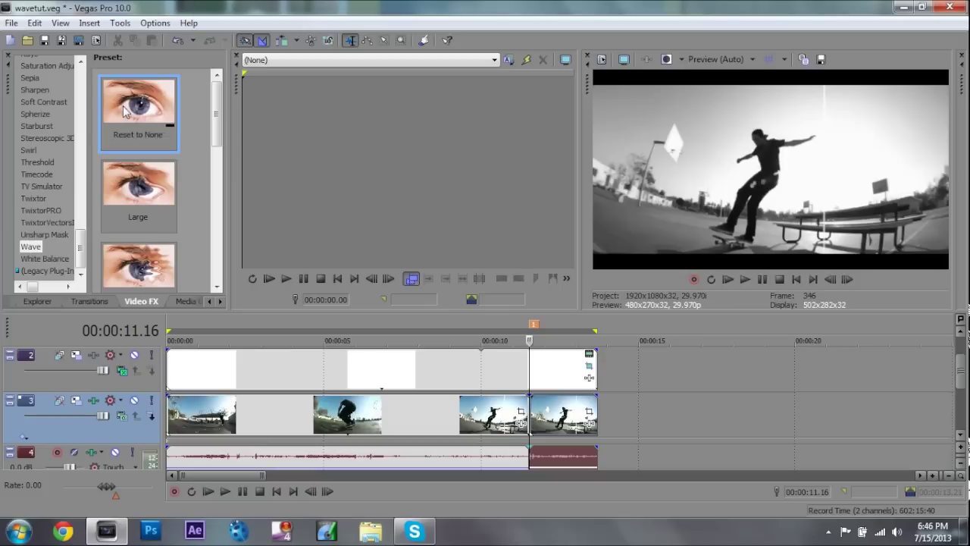
drag(125, 111, 569, 412)
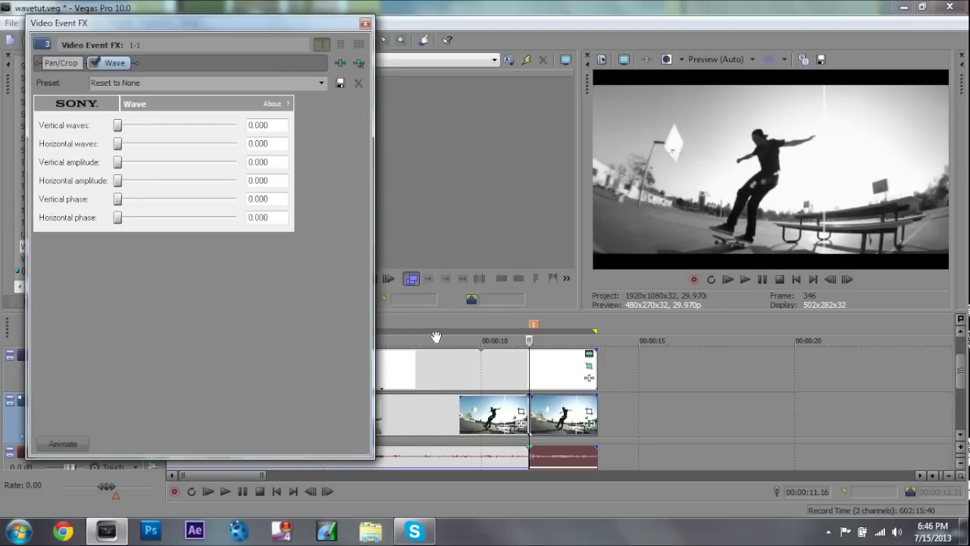
click(364, 22)
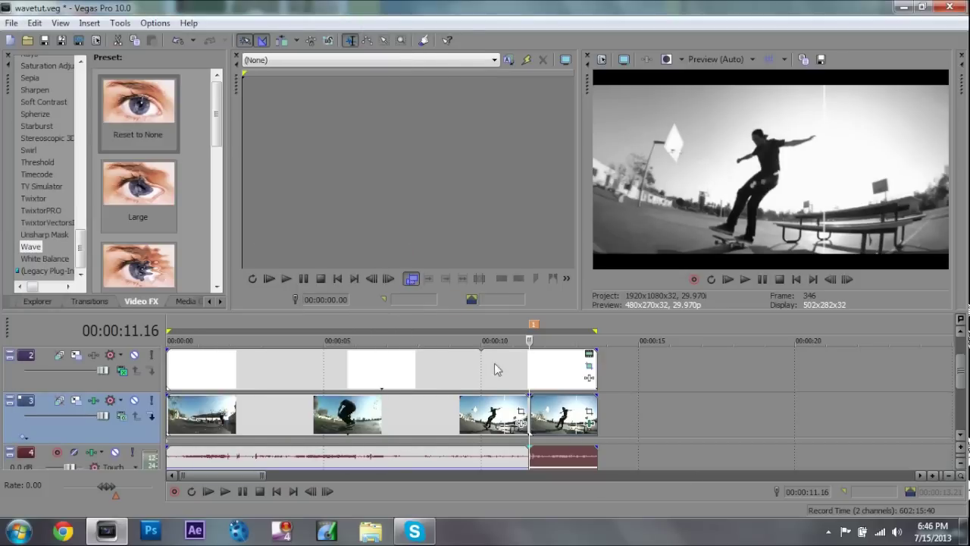
click(535, 411)
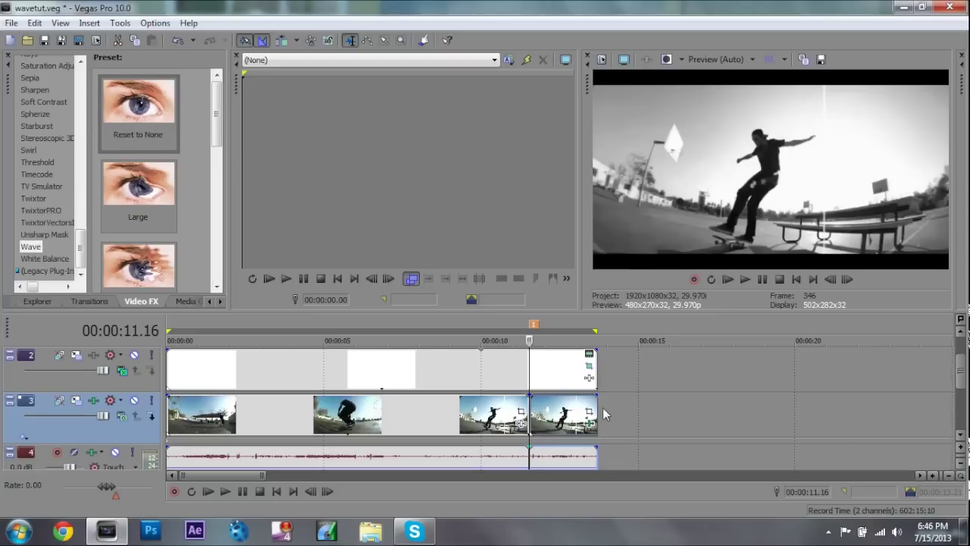
Step: Stretch the last track 3 clip and the track 2 event by 0.18 s, then reopen the clip's Wave settings
drag(597, 407, 616, 407)
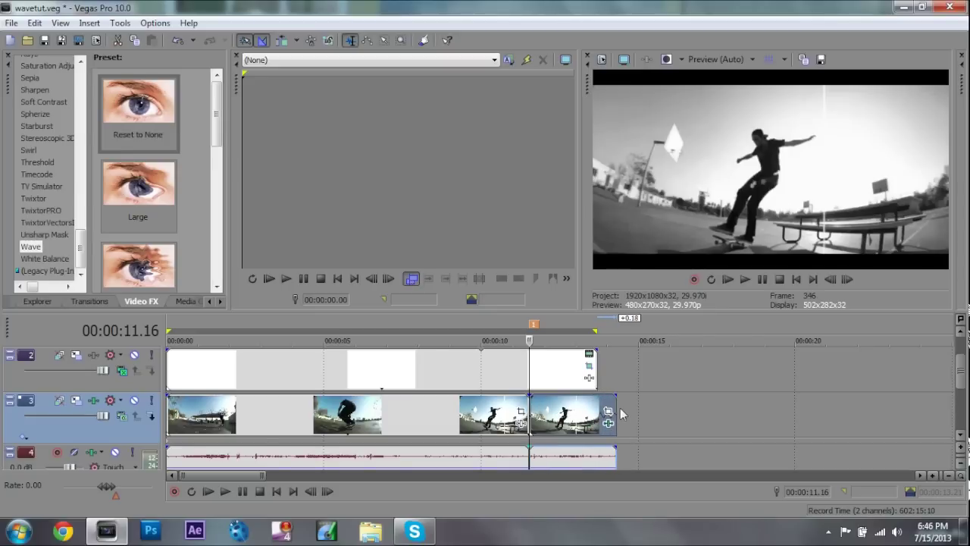
drag(596, 362, 615, 363)
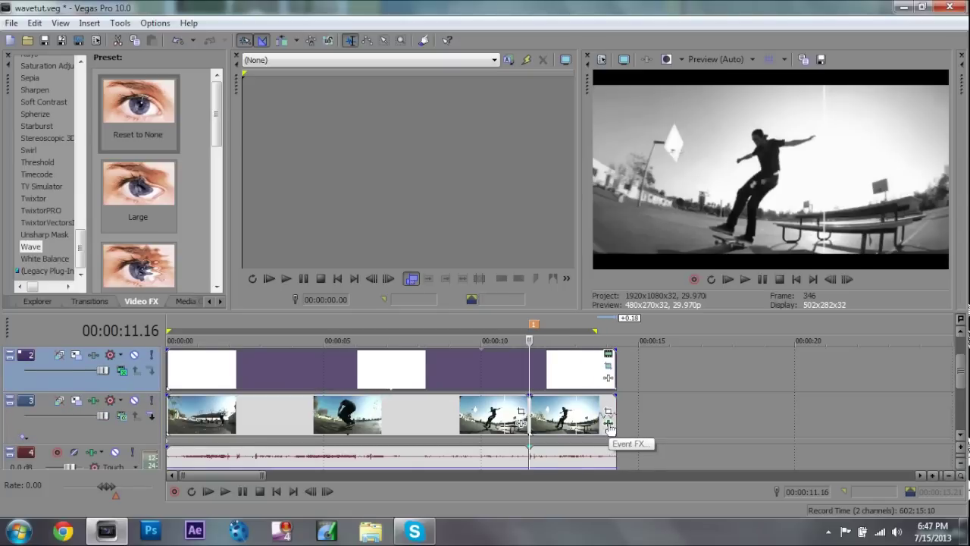
click(608, 423)
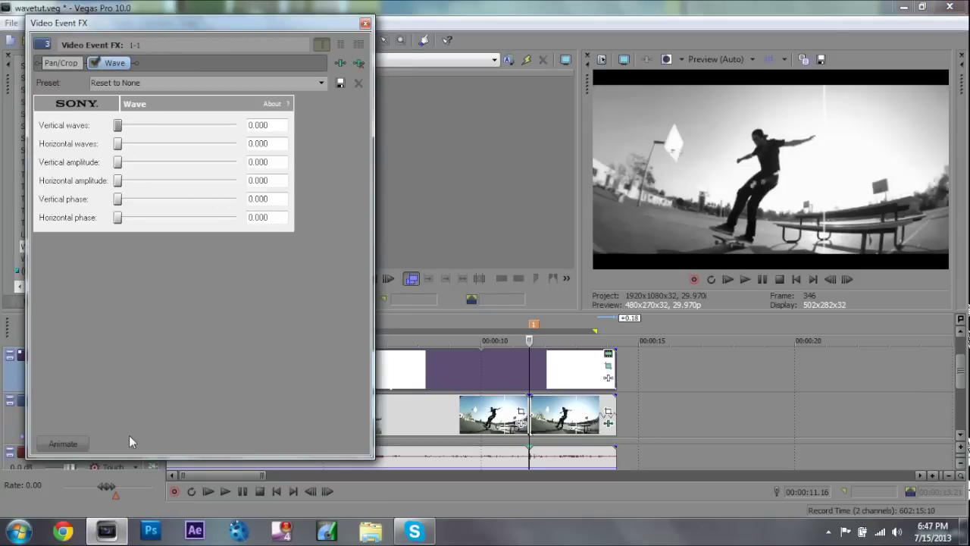
Step: Turn on Wave keyframe animation and drag Horizontal amplitude up to 0.045
click(68, 439)
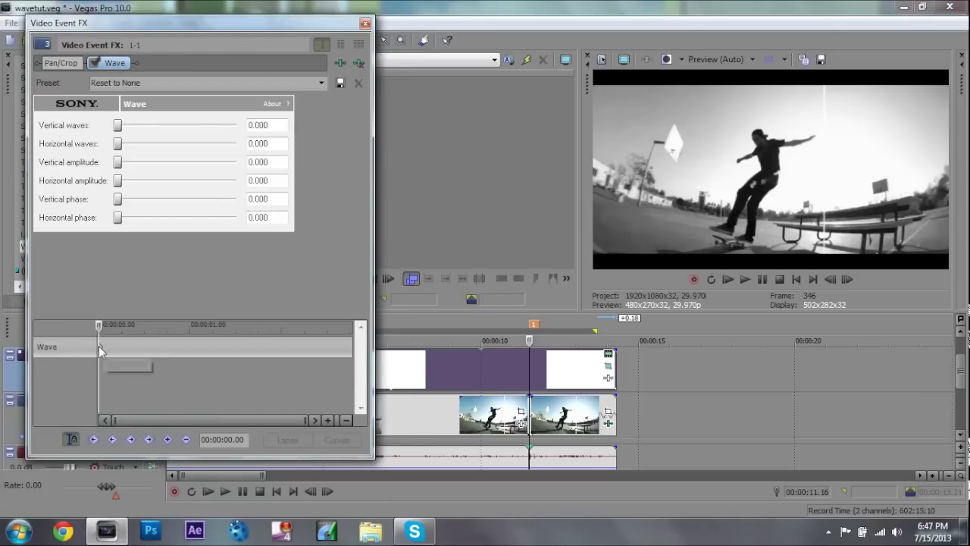
click(106, 347)
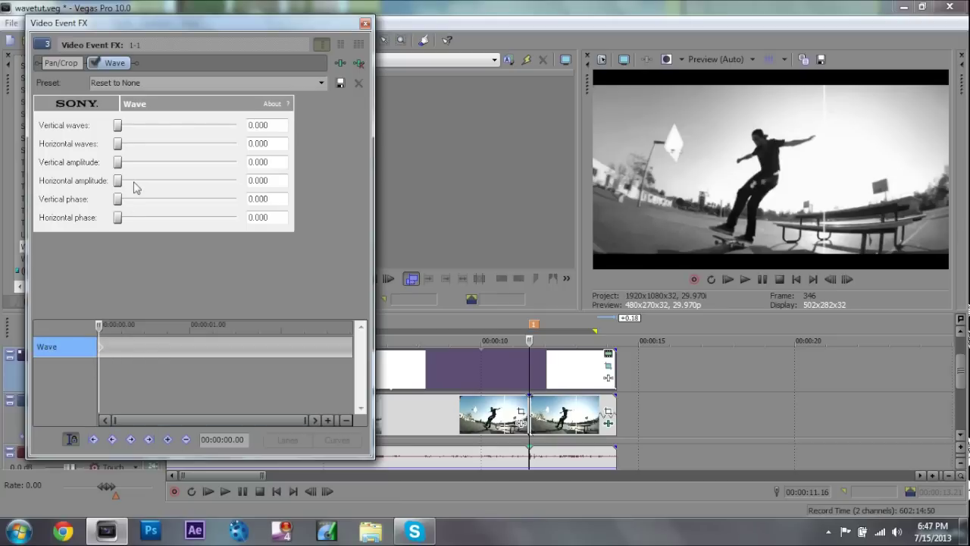
drag(119, 181, 133, 183)
Step: Adjust the Wave sliders to 3.610 horizontal waves, 0.056 amplitude and 1.420 phase
drag(119, 146, 257, 157)
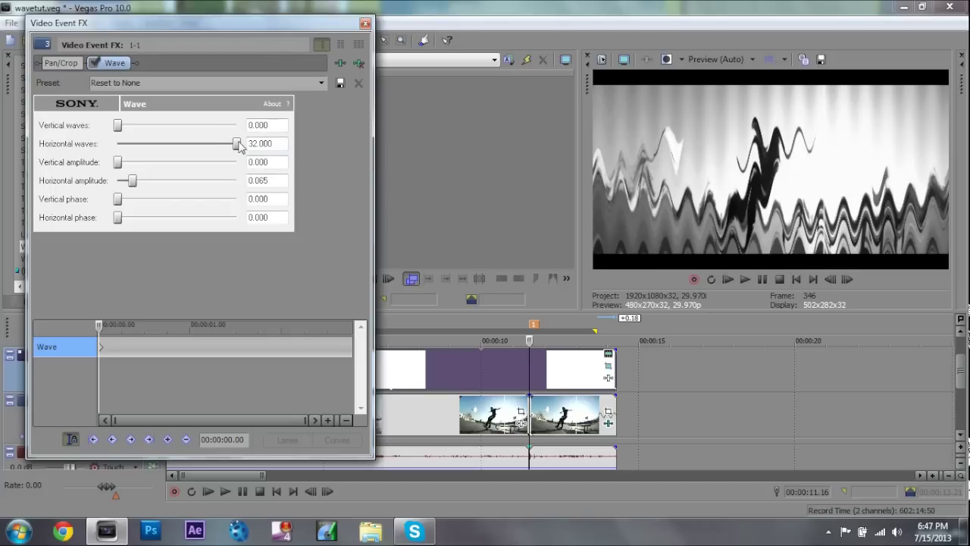
drag(236, 143, 134, 153)
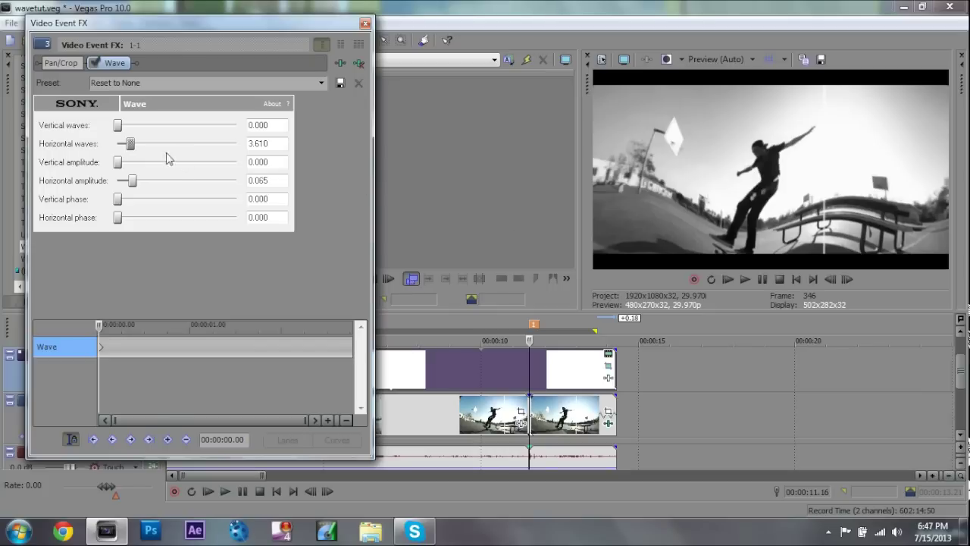
drag(135, 183, 572, 196)
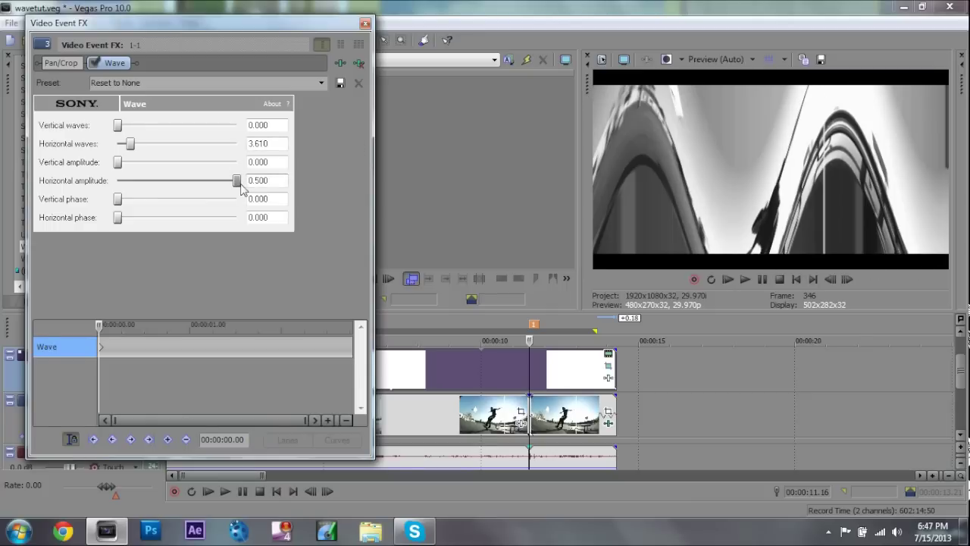
drag(236, 181, 134, 188)
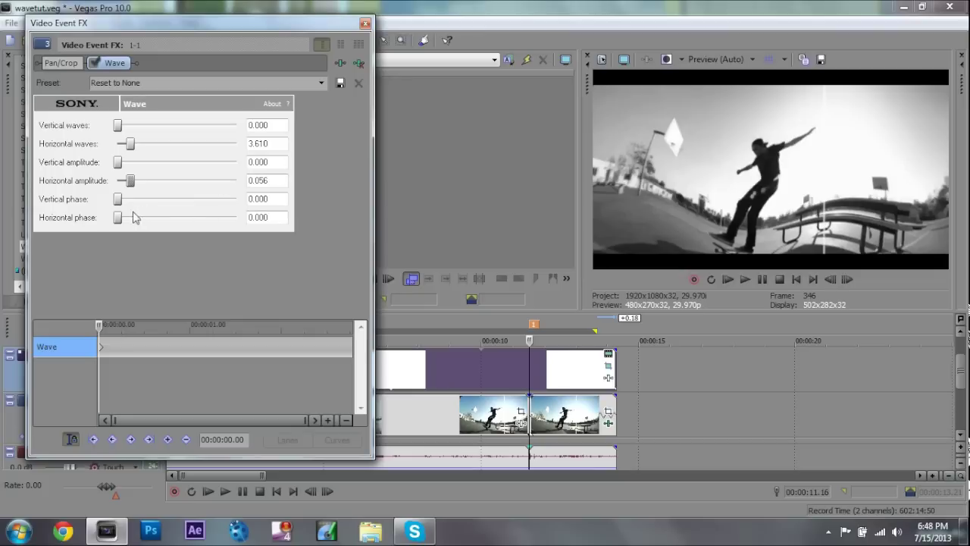
drag(118, 218, 142, 229)
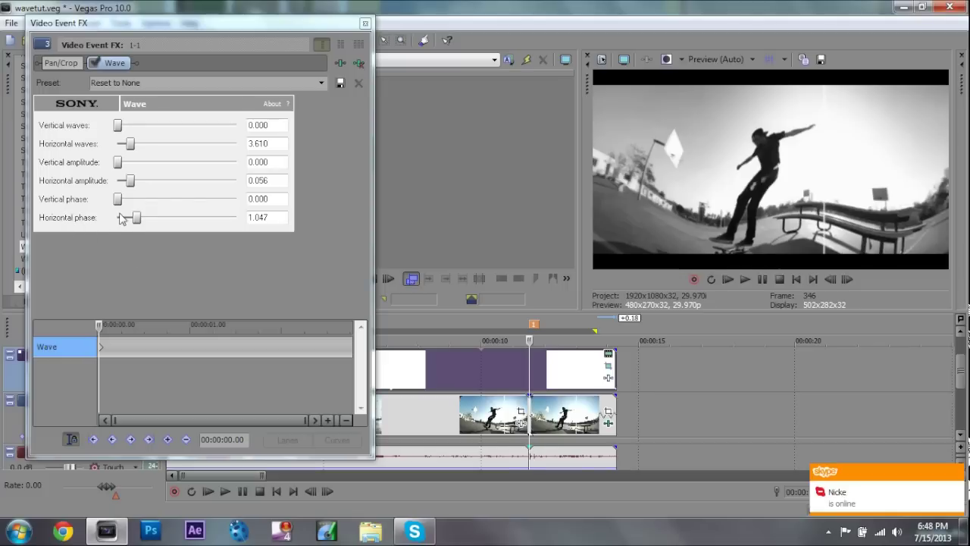
mouse_move(143, 219)
mouse_down()
mouse_move(284, 225)
mouse_move(143, 222)
mouse_up()
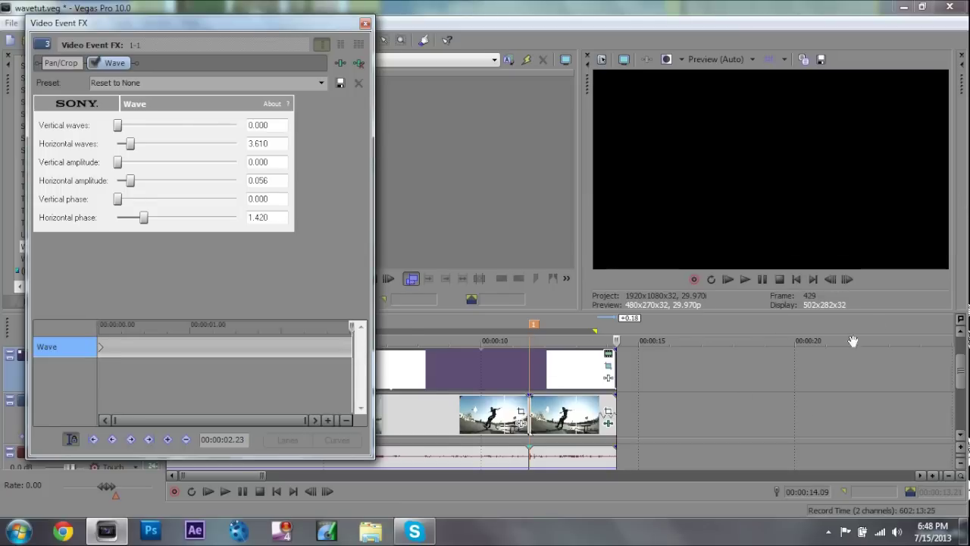
Step: Keyframe Horizontal waves to 0 at the clip's end, close the FX window, and lengthen the loop region
click(813, 279)
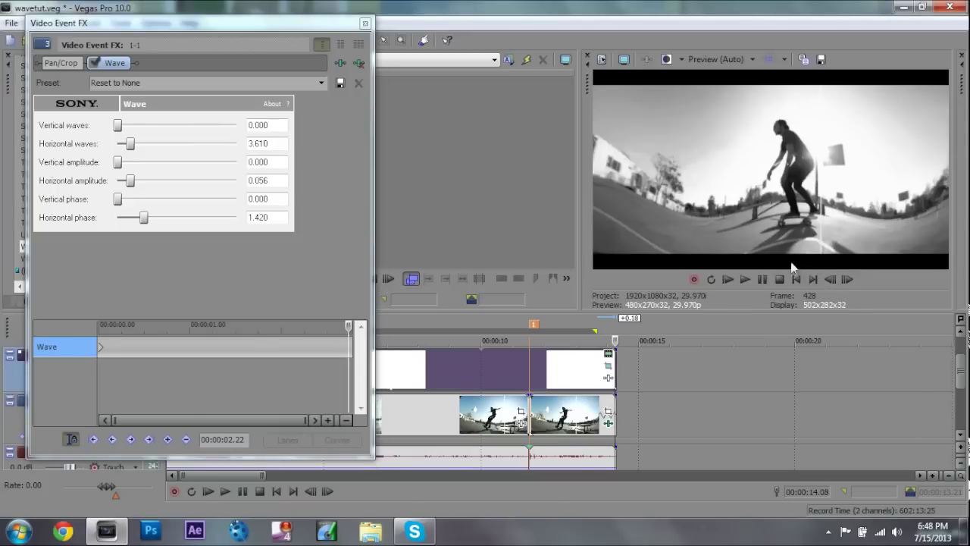
drag(131, 143, 92, 220)
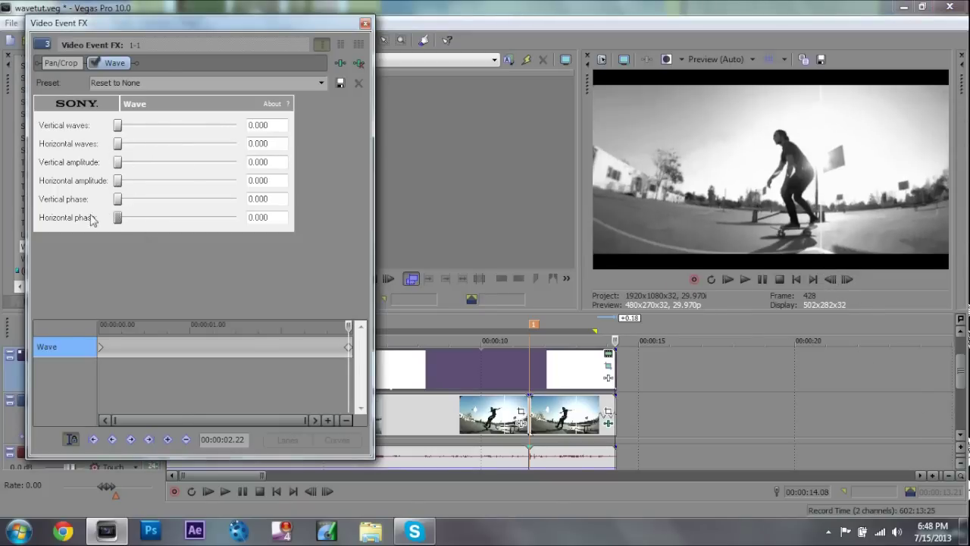
click(364, 25)
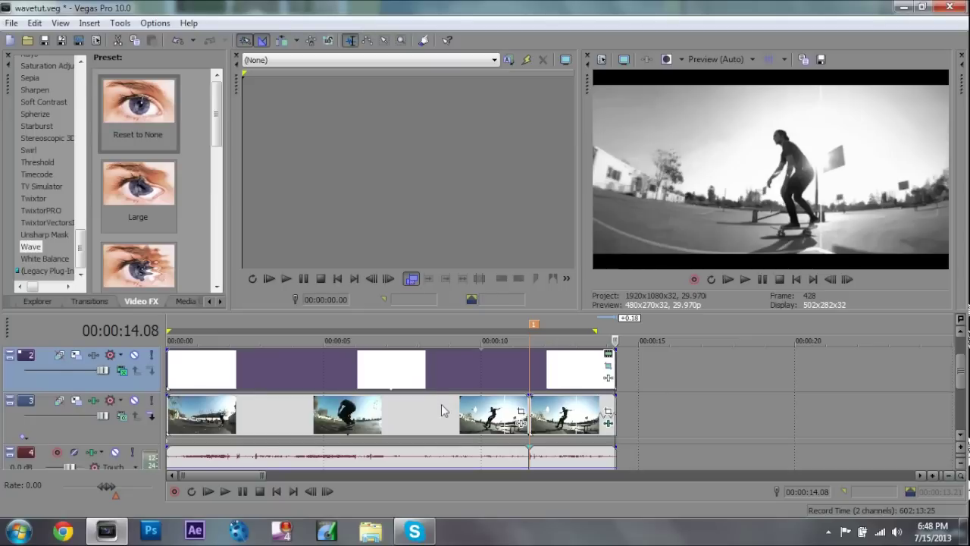
drag(594, 331, 629, 331)
Step: Play the looped region, replay from 00:00:07.23, then stop with the playhead at 11.16
key(space)
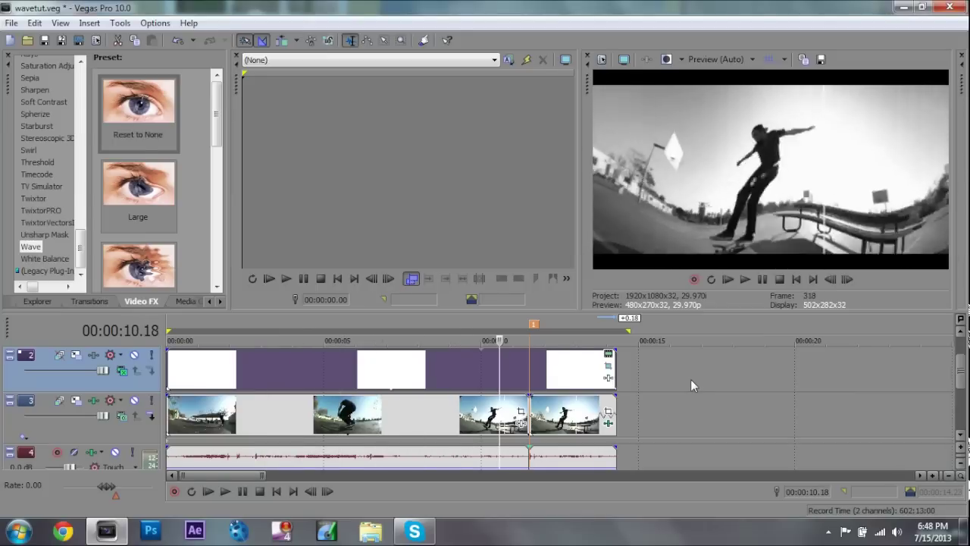
click(463, 413)
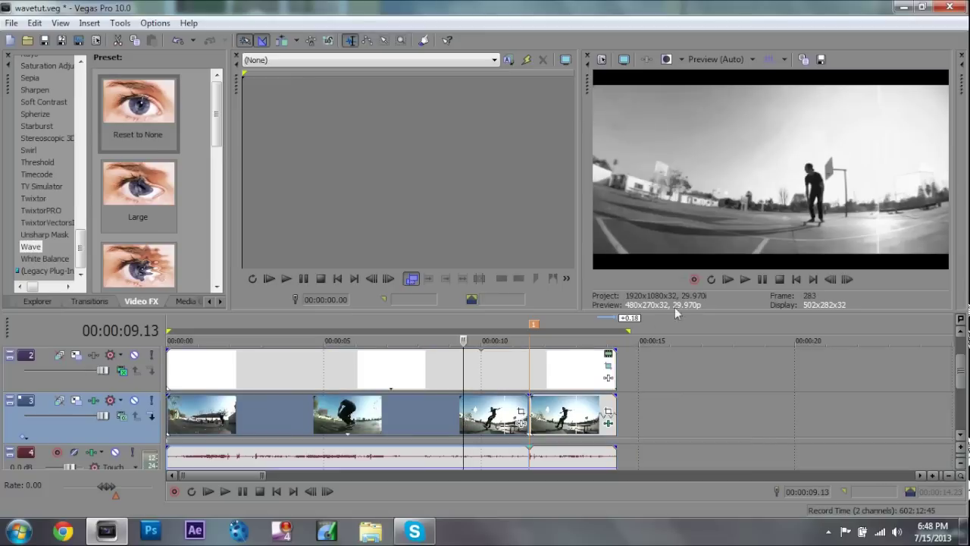
click(410, 400)
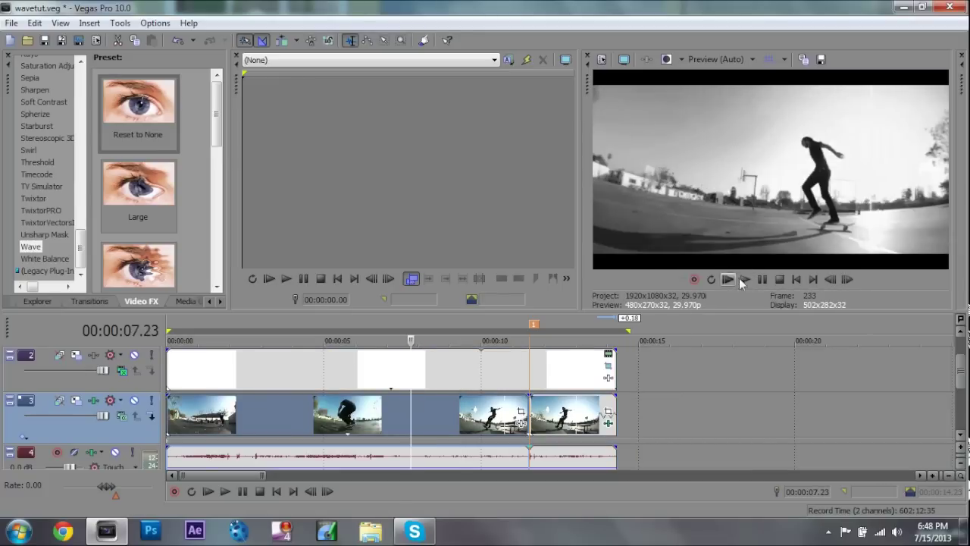
click(742, 279)
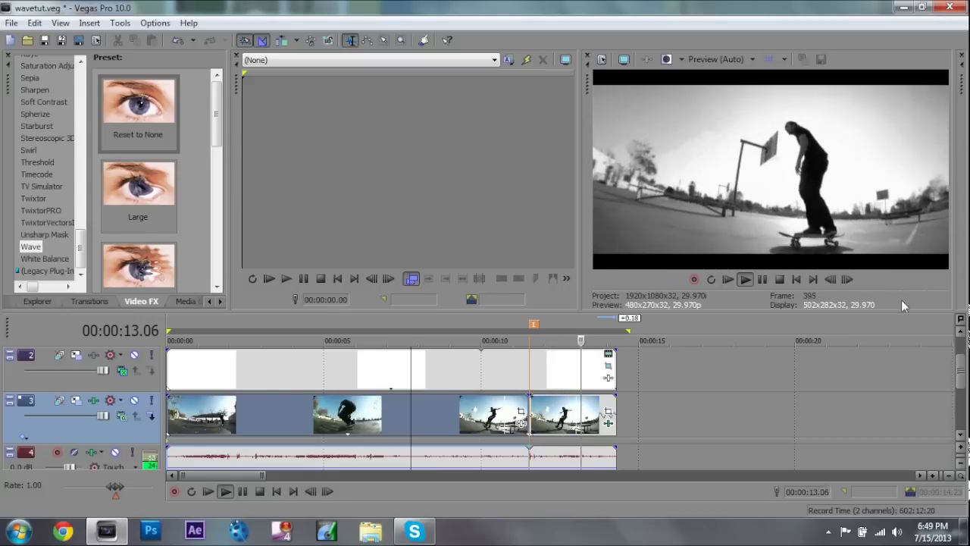
click(779, 279)
click(530, 413)
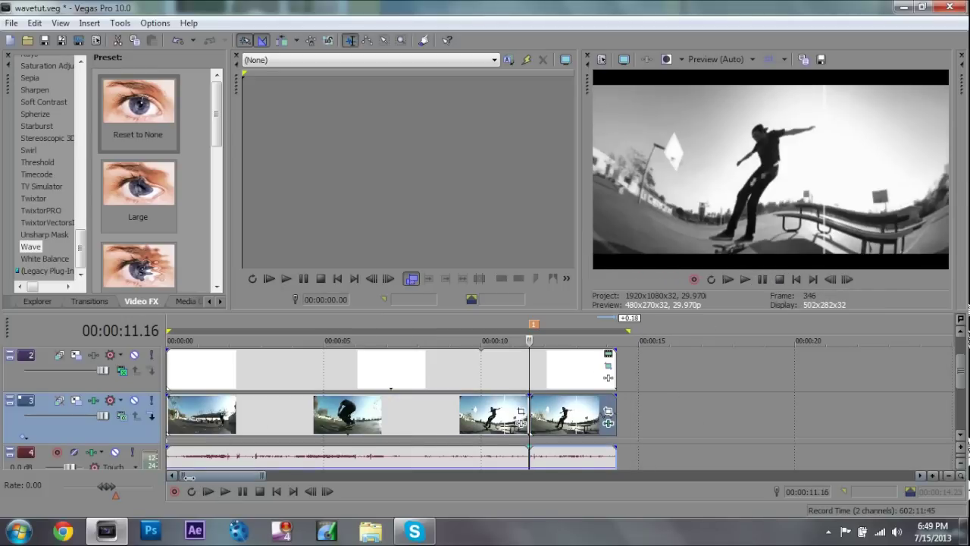
Step: Zoom in on the split clip and apply Gaussian Blur's Reset to None preset to the final piece
drag(182, 475, 203, 475)
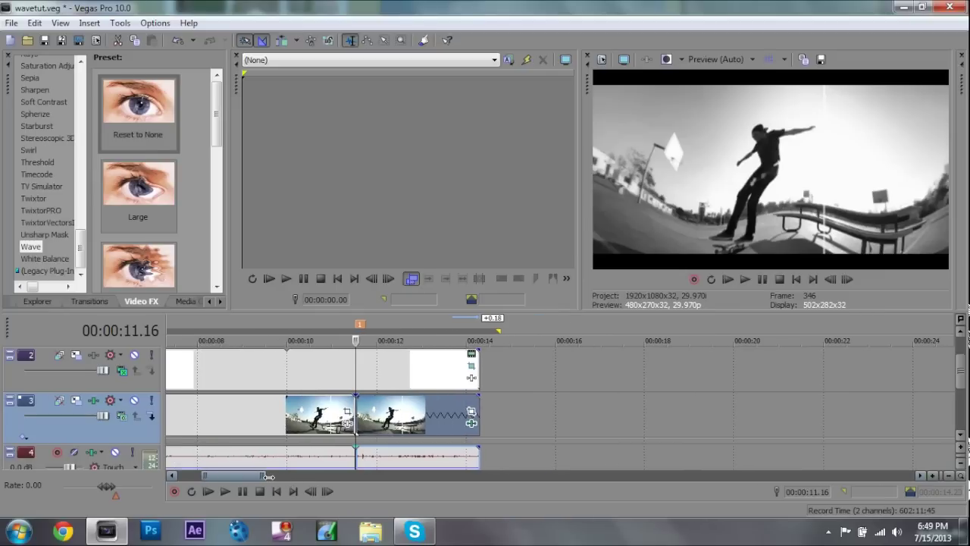
drag(264, 475, 248, 475)
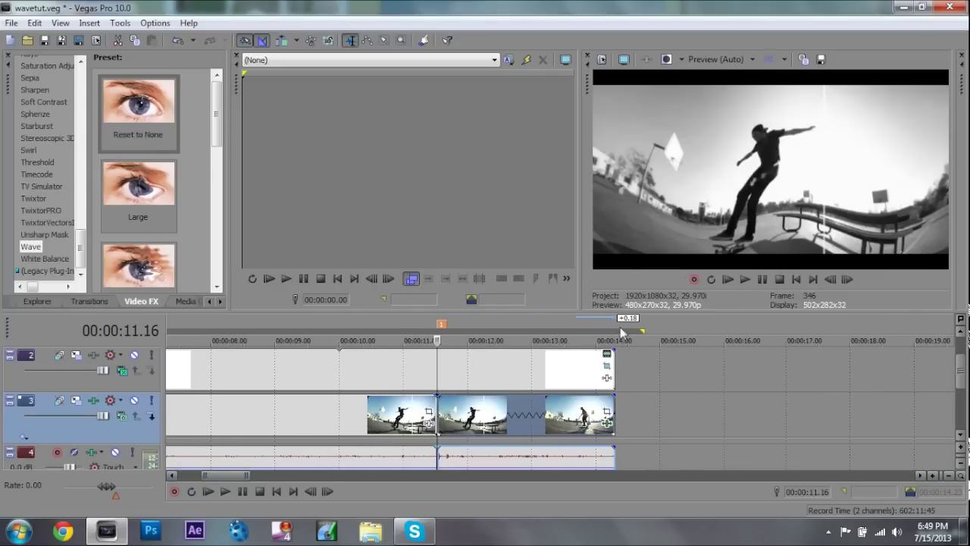
drag(79, 243, 82, 91)
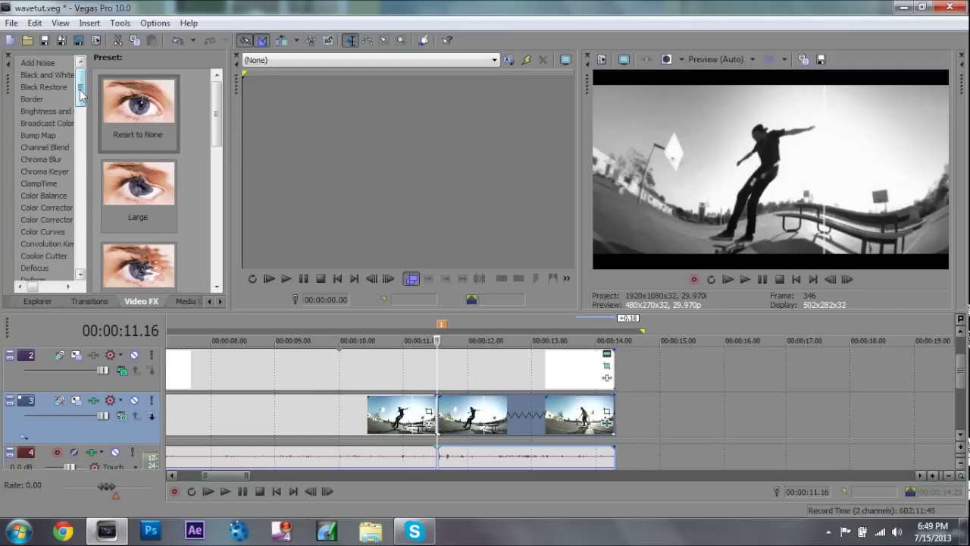
drag(81, 92, 81, 118)
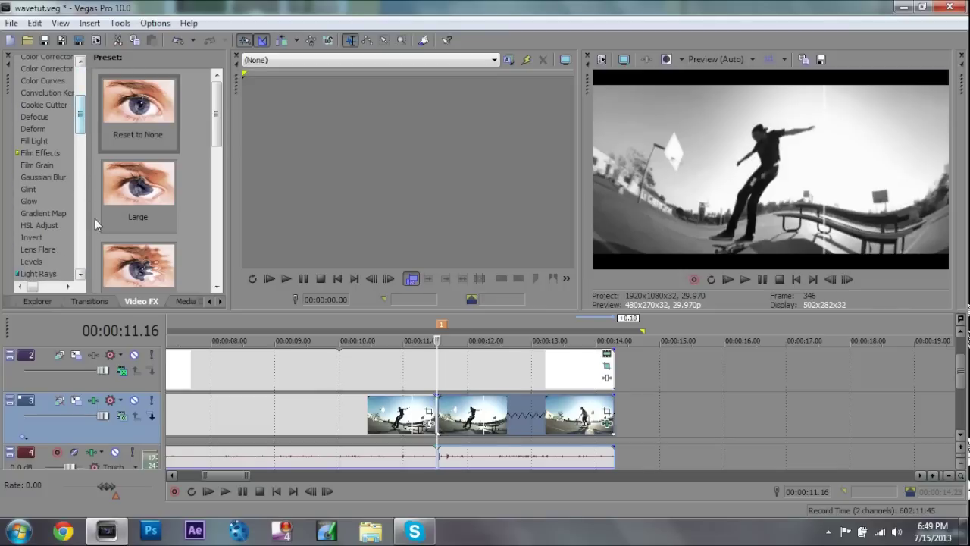
click(48, 176)
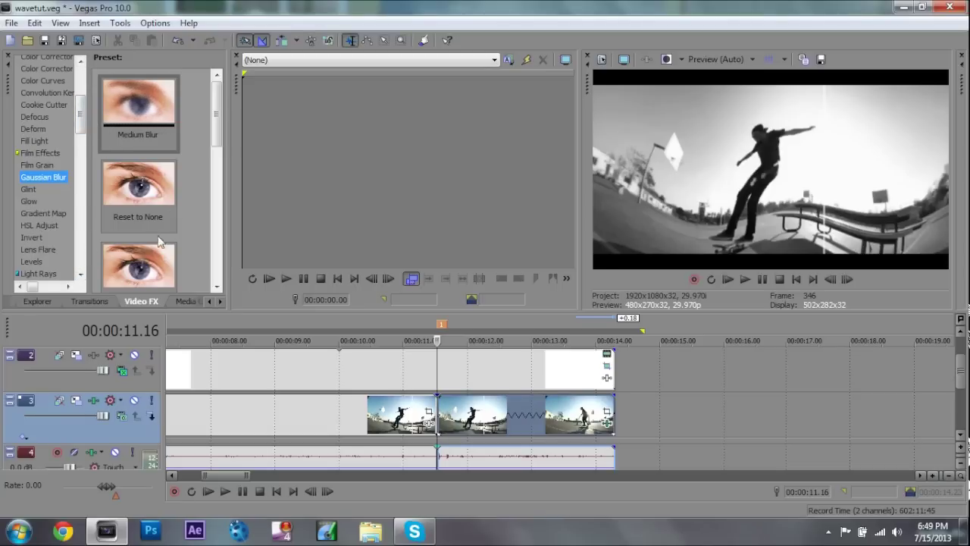
click(44, 119)
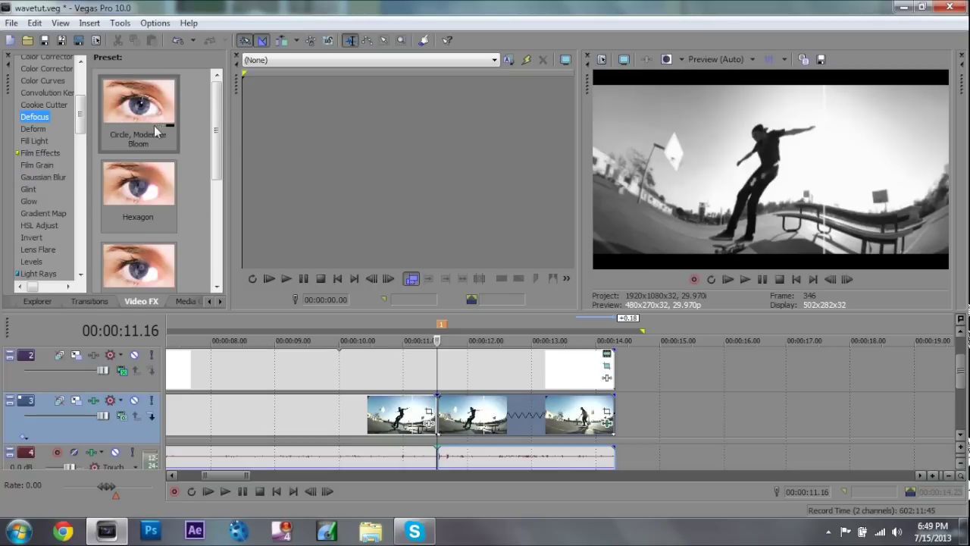
click(58, 178)
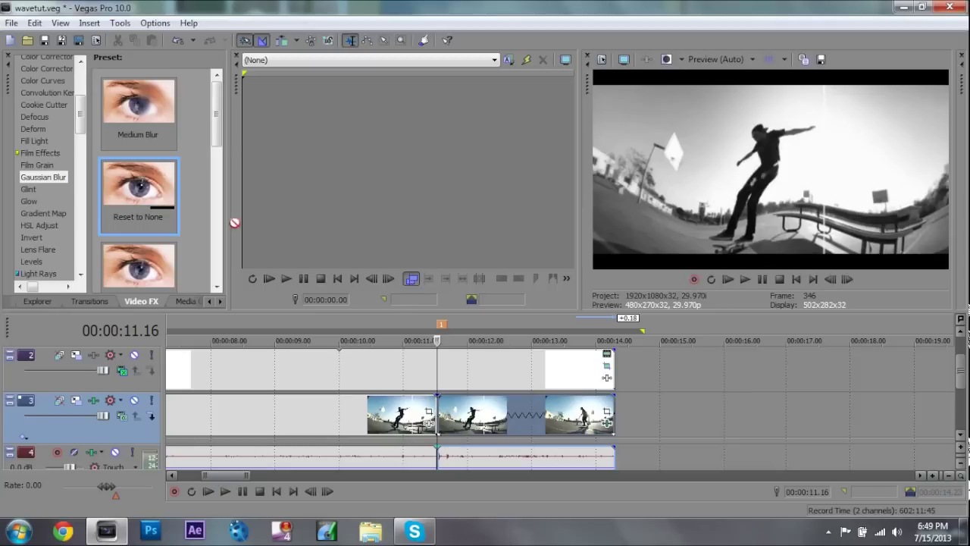
drag(235, 222, 497, 423)
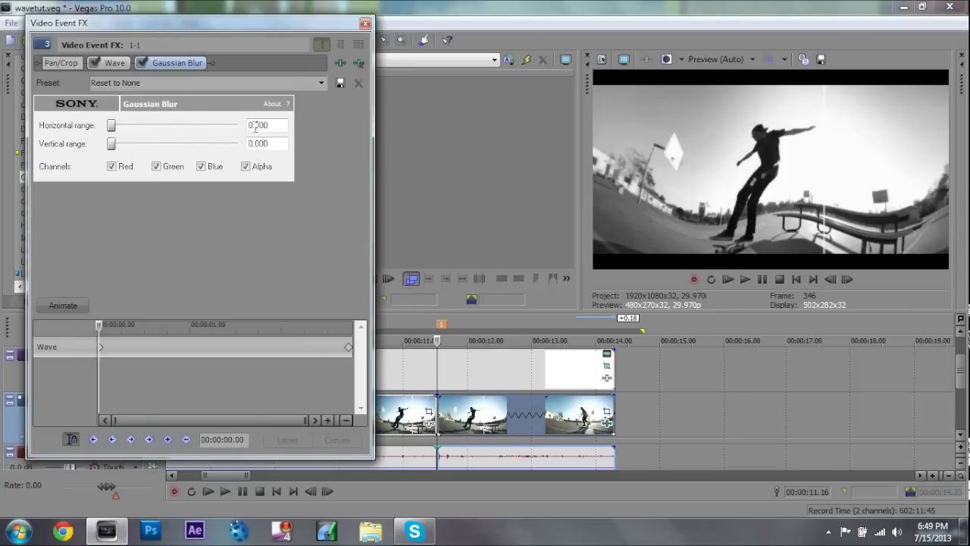
Step: Enable Gaussian Blur animation with a slight starting blur of 0.027 horizontal and 0.022 vertical
click(68, 306)
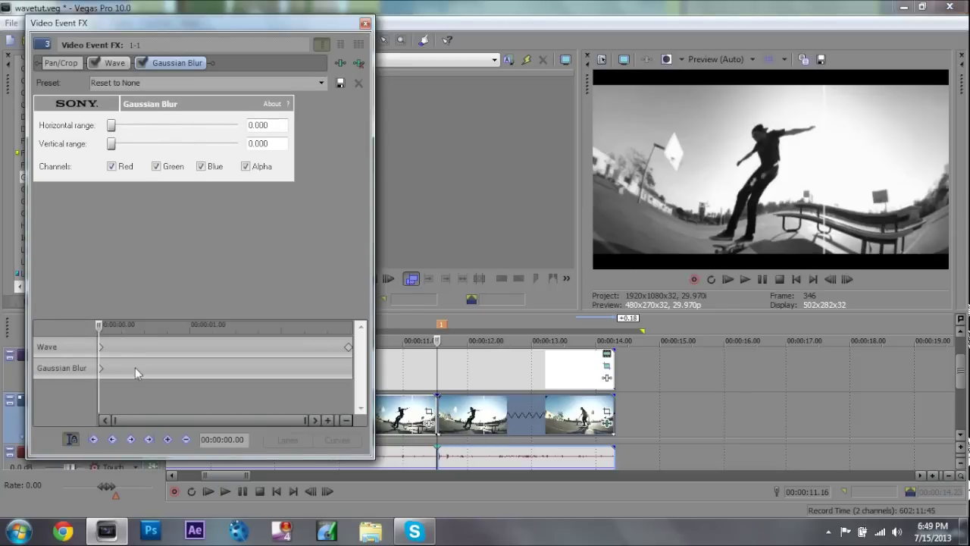
click(107, 369)
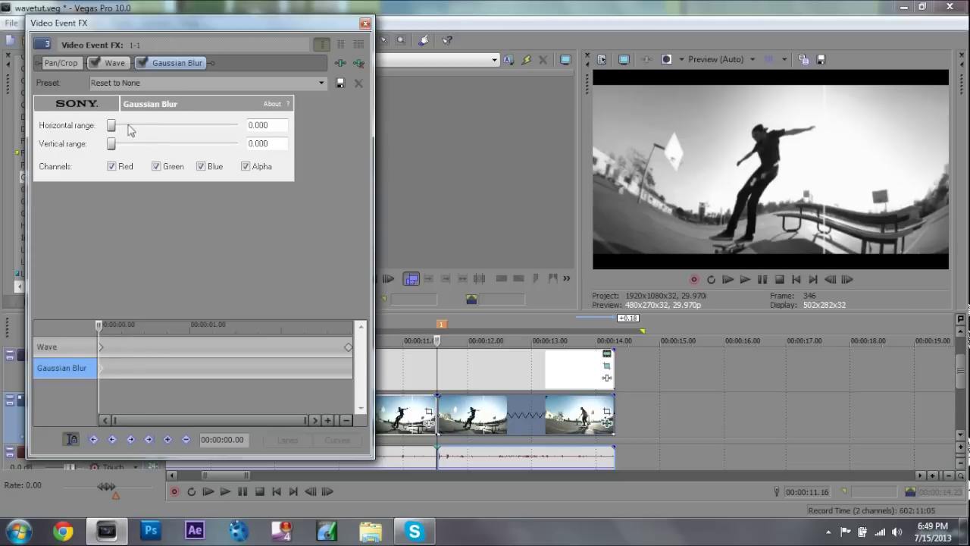
drag(111, 125, 115, 125)
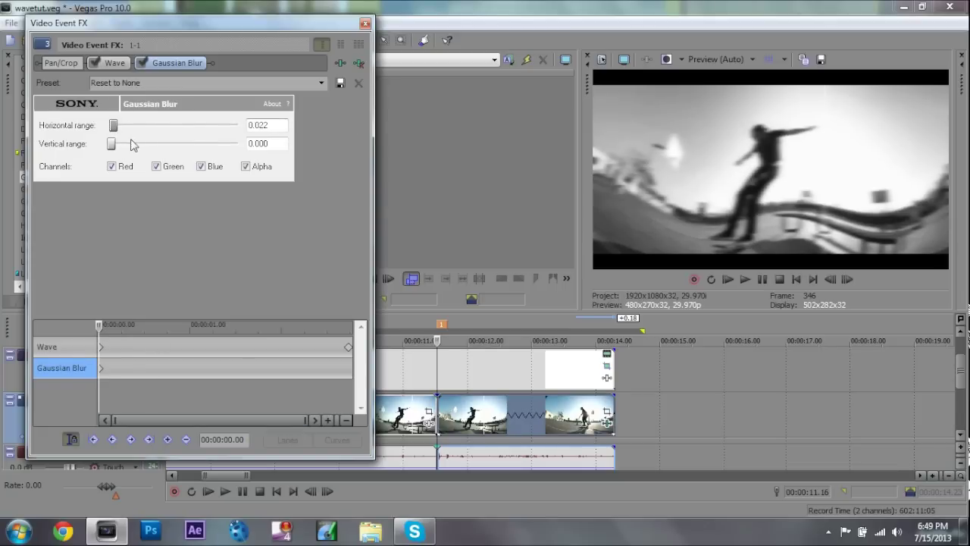
drag(113, 144, 114, 144)
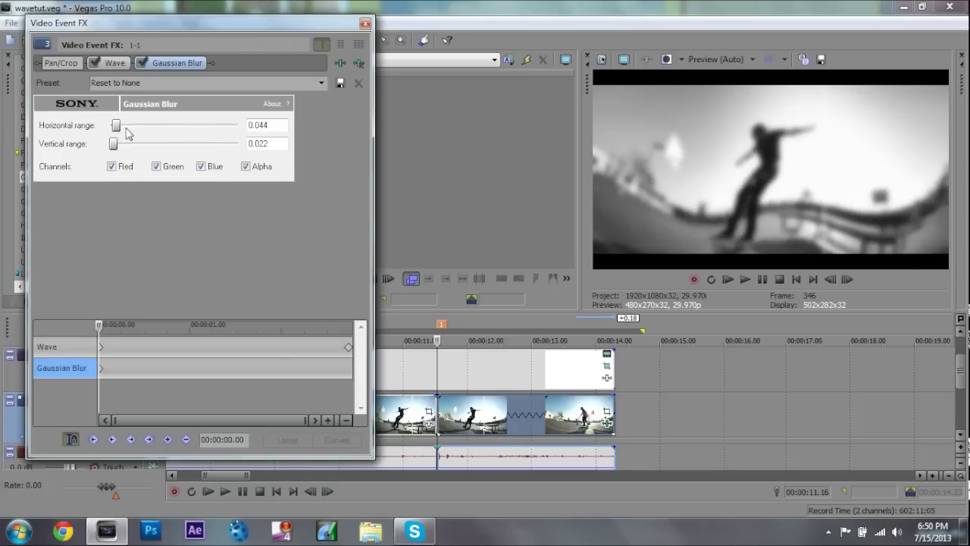
drag(114, 126, 339, 286)
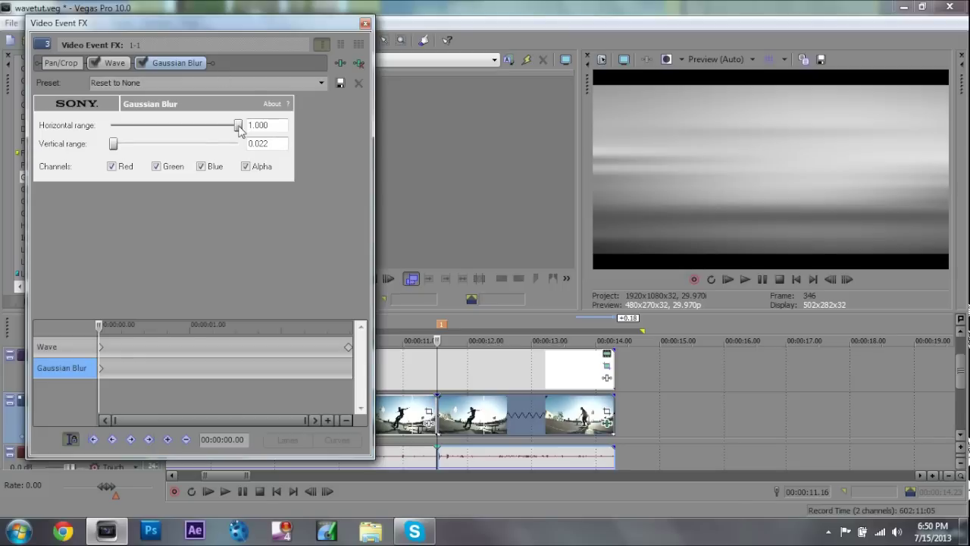
drag(240, 129, 116, 129)
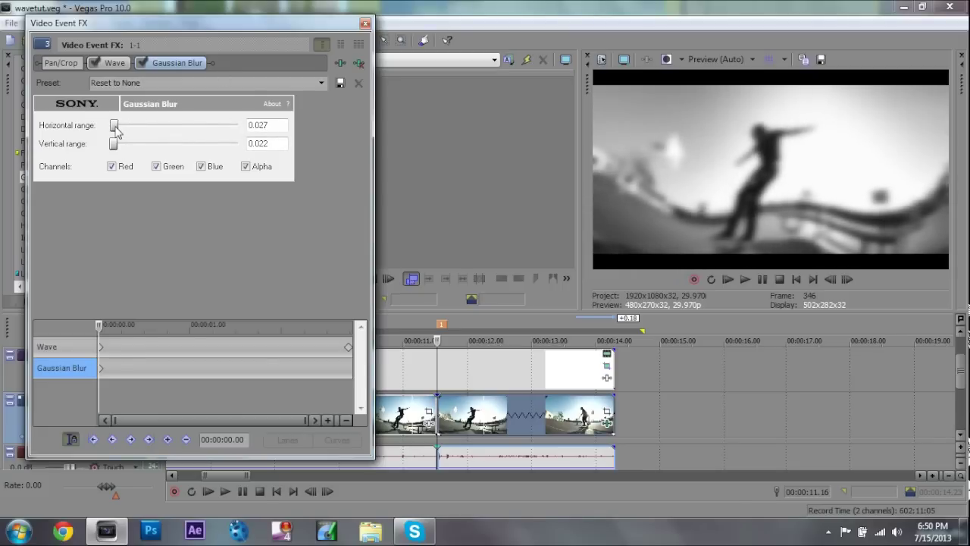
Step: Add a zero-blur keyframe at 00:00:02.09 and close the effects window
click(349, 367)
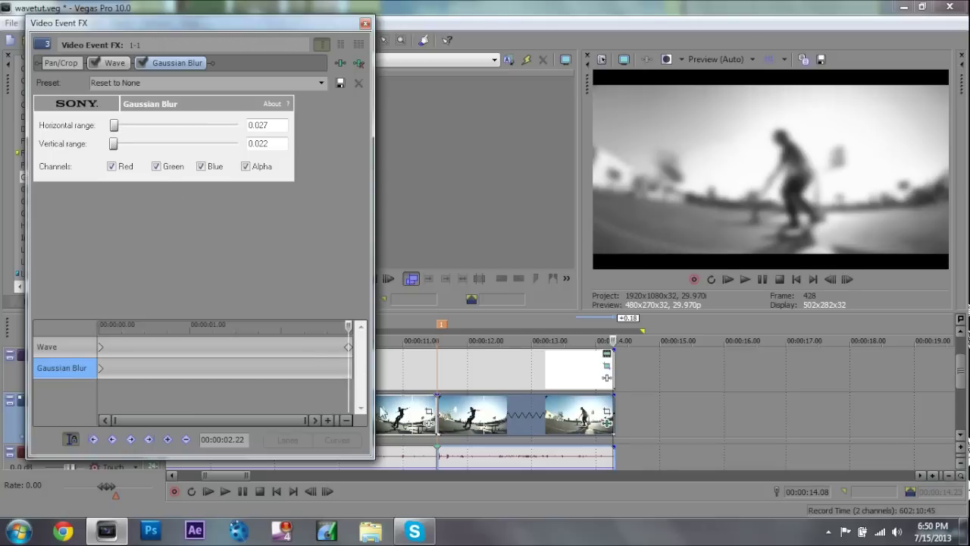
click(308, 366)
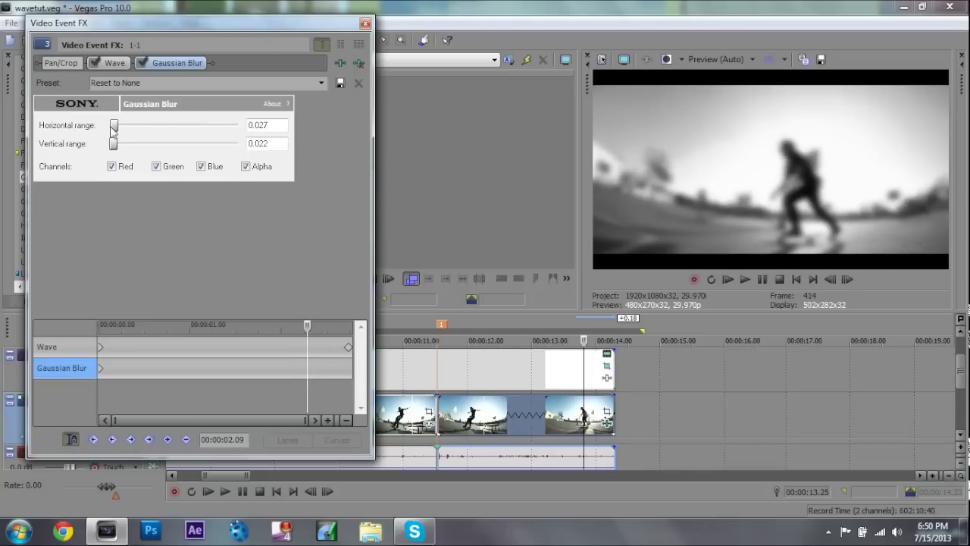
drag(113, 126, 56, 133)
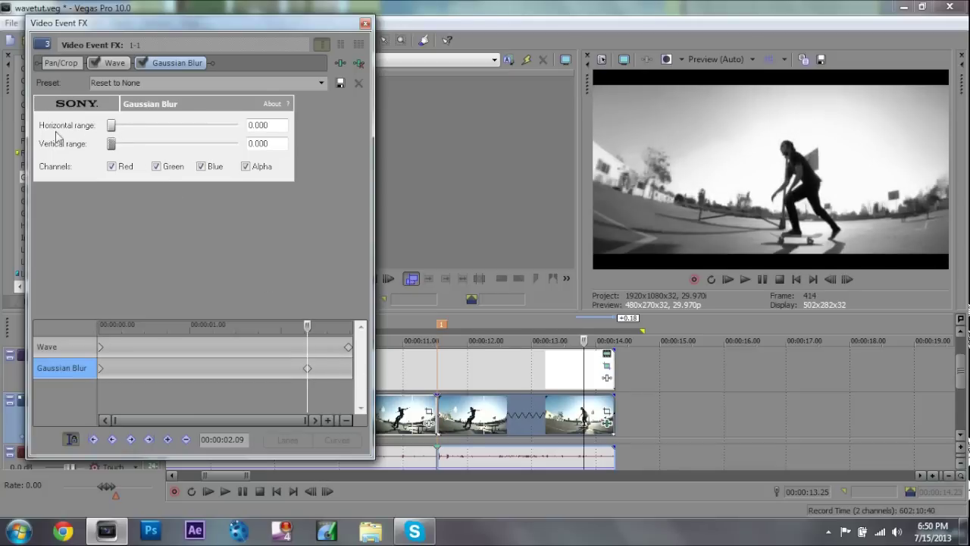
click(365, 23)
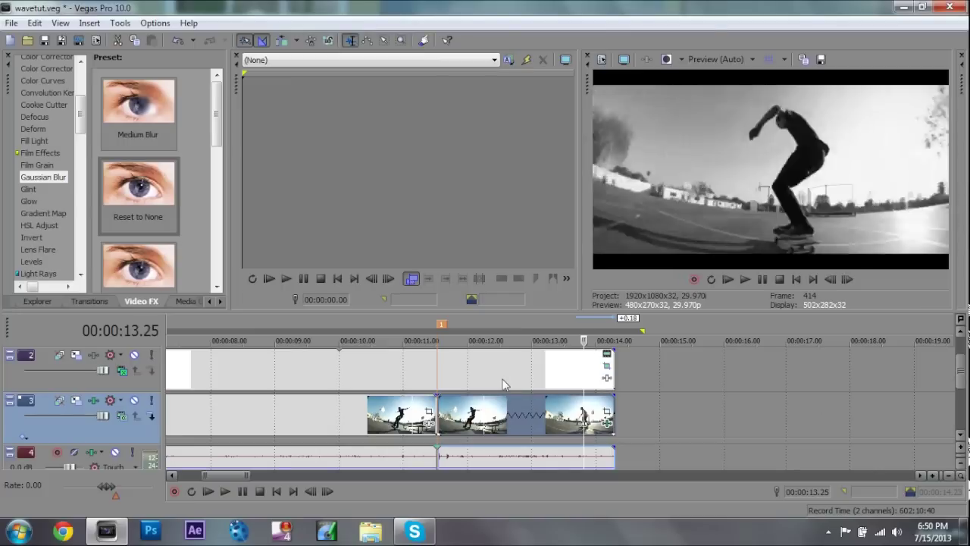
click(484, 354)
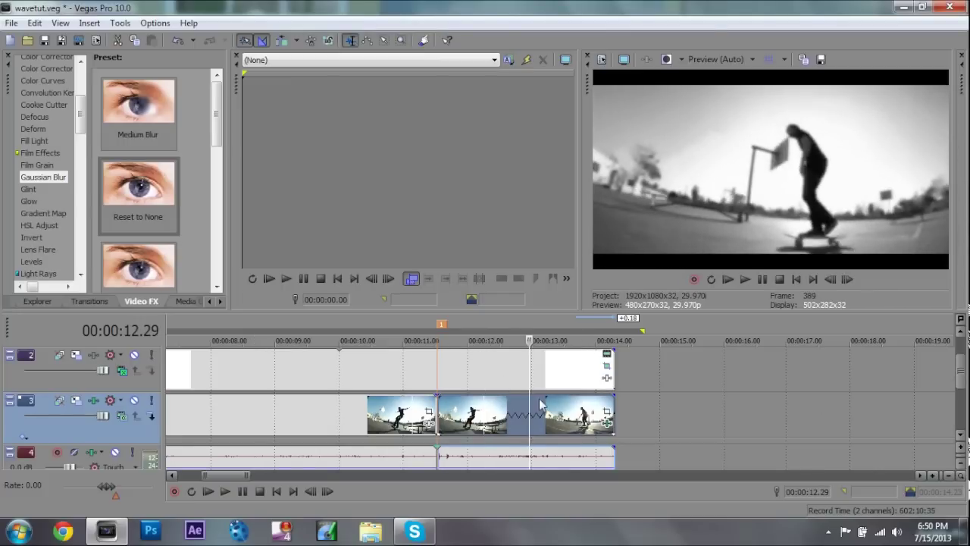
click(328, 413)
click(329, 407)
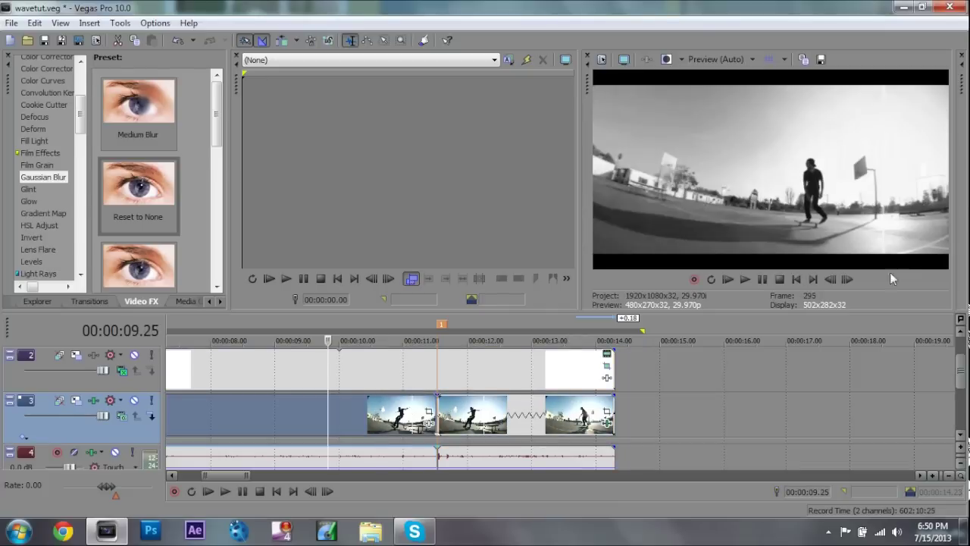
click(745, 279)
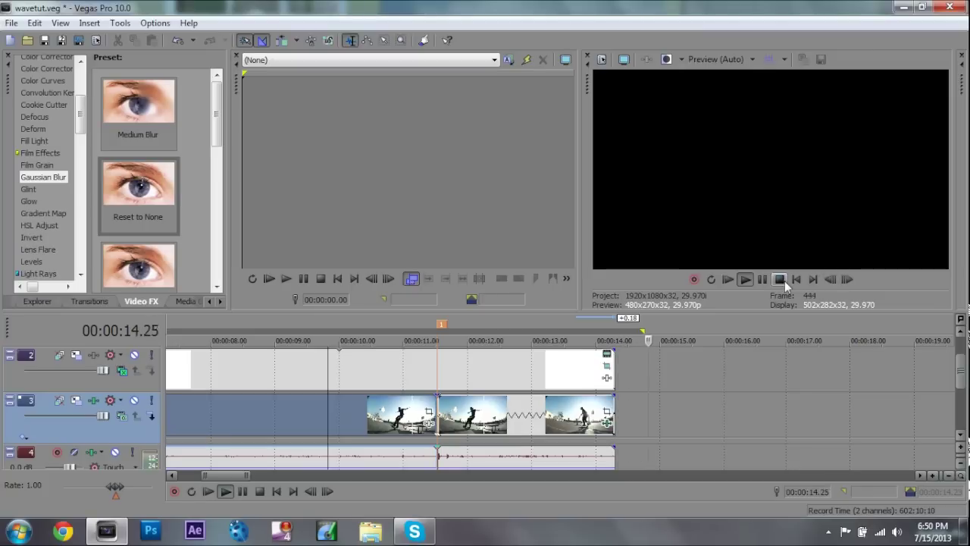
key(space)
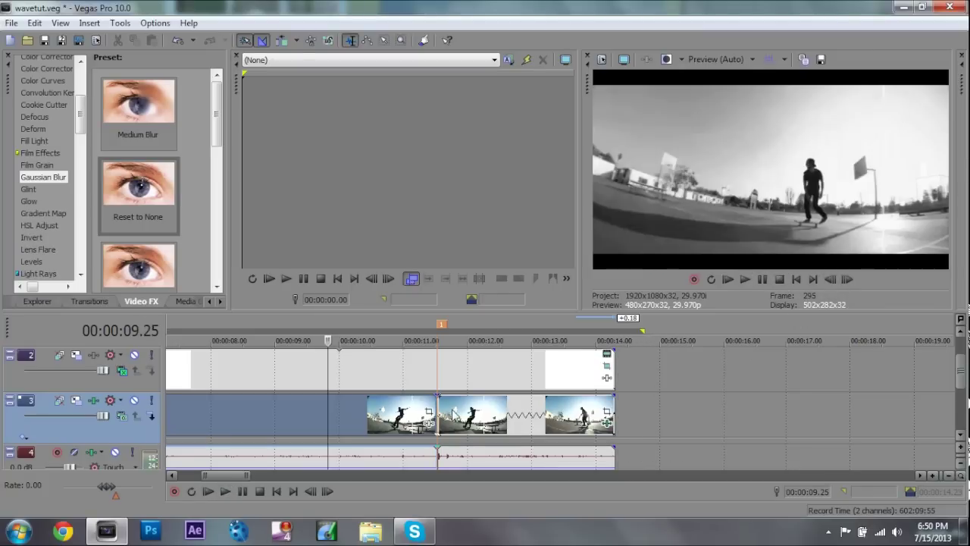
click(440, 409)
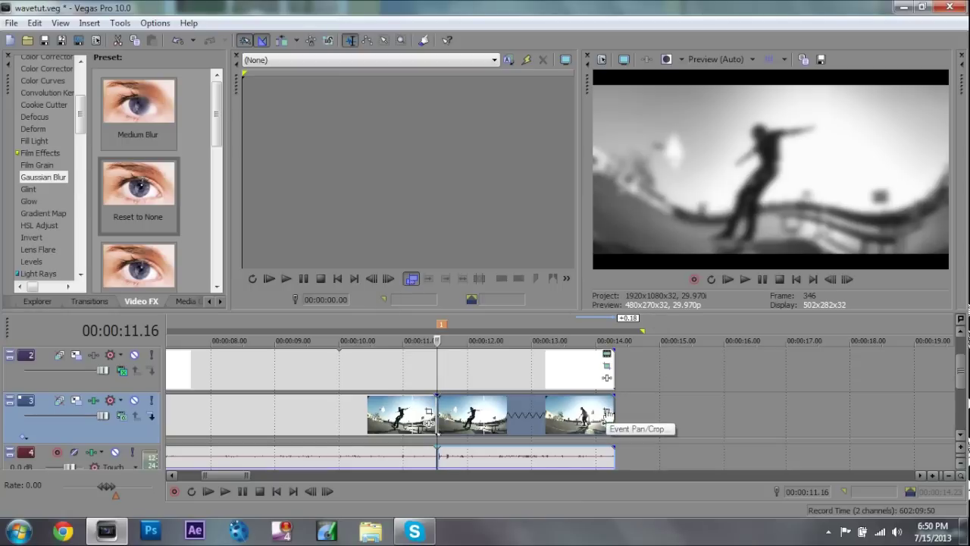
click(607, 413)
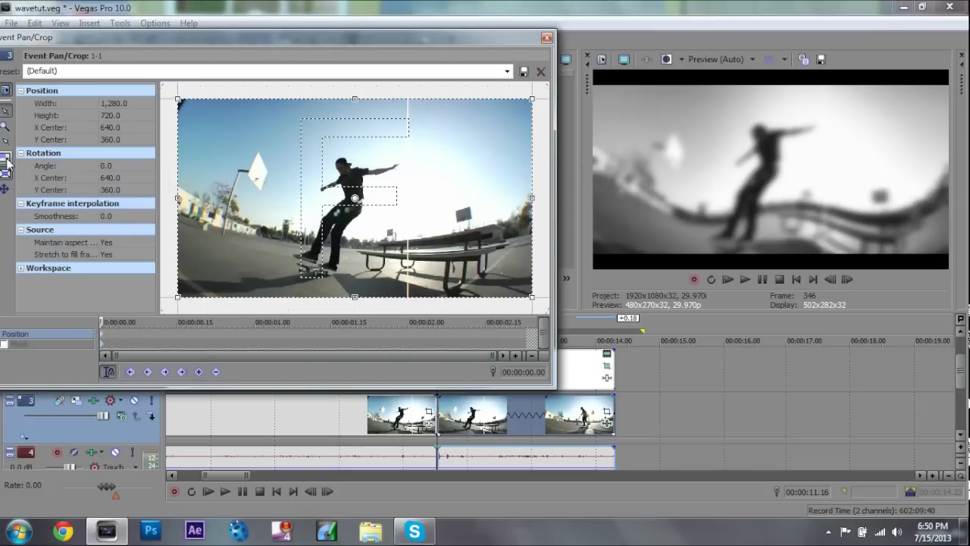
Step: Reset the crop, zoom the Pan/Crop box in to about 1,134.1 × 637.9, and shift it left and up
drag(182, 213, 317, 220)
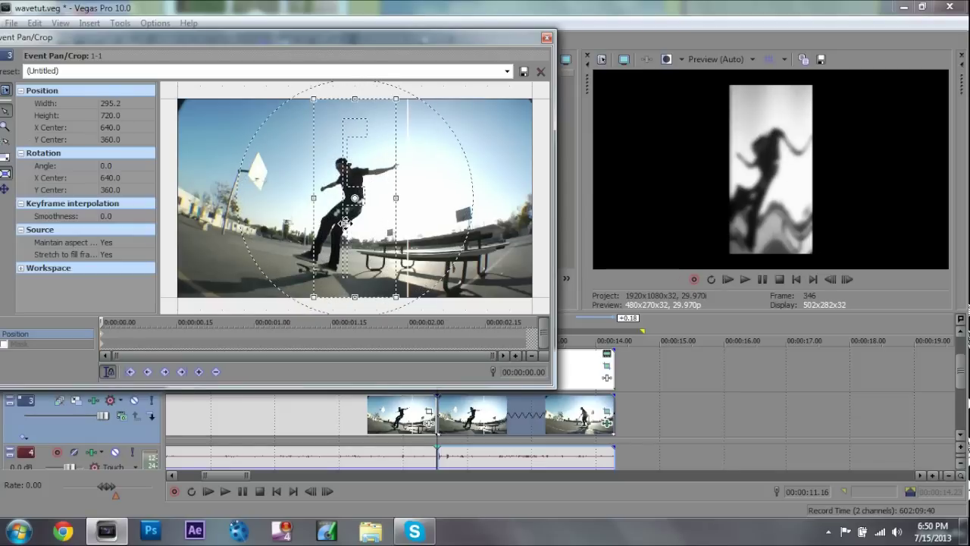
right_click(347, 206)
click(379, 222)
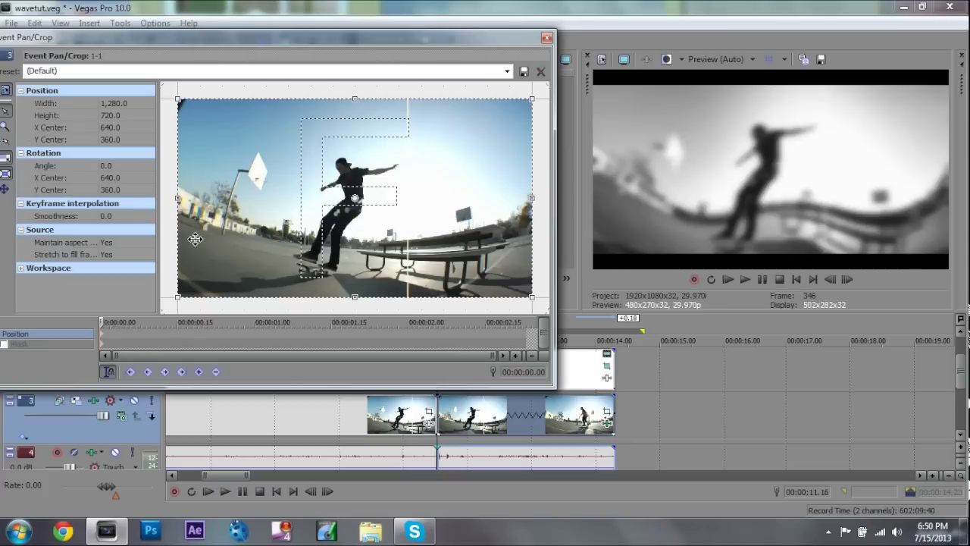
drag(175, 98, 186, 104)
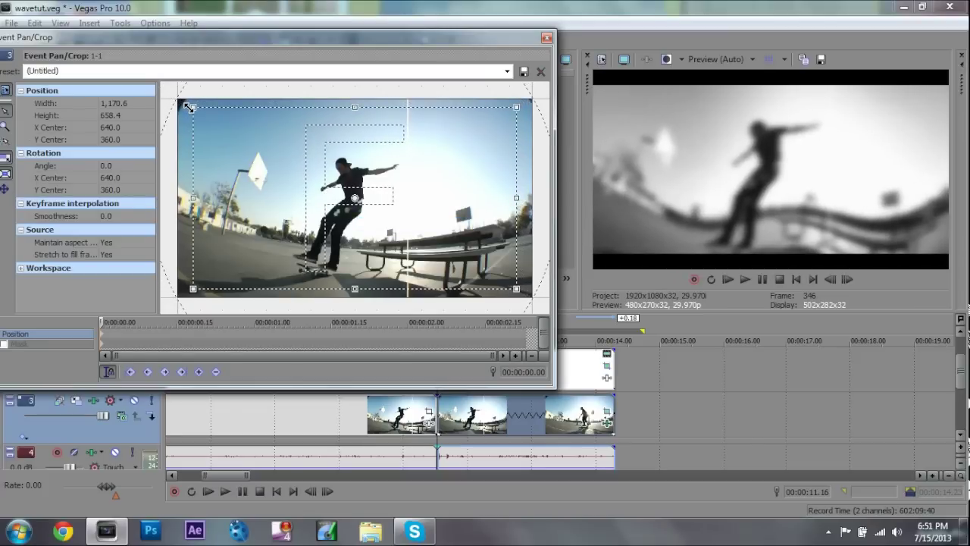
drag(189, 107, 194, 109)
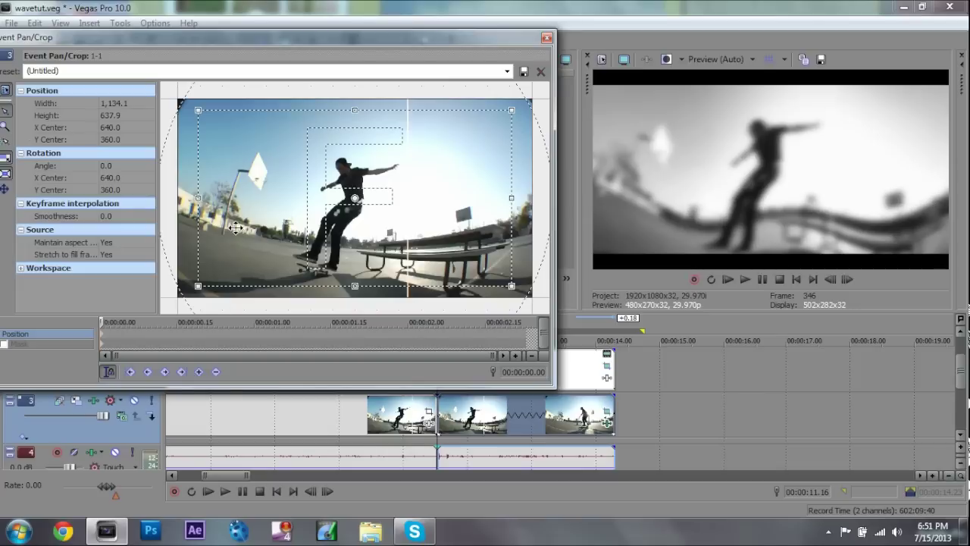
drag(232, 227, 225, 224)
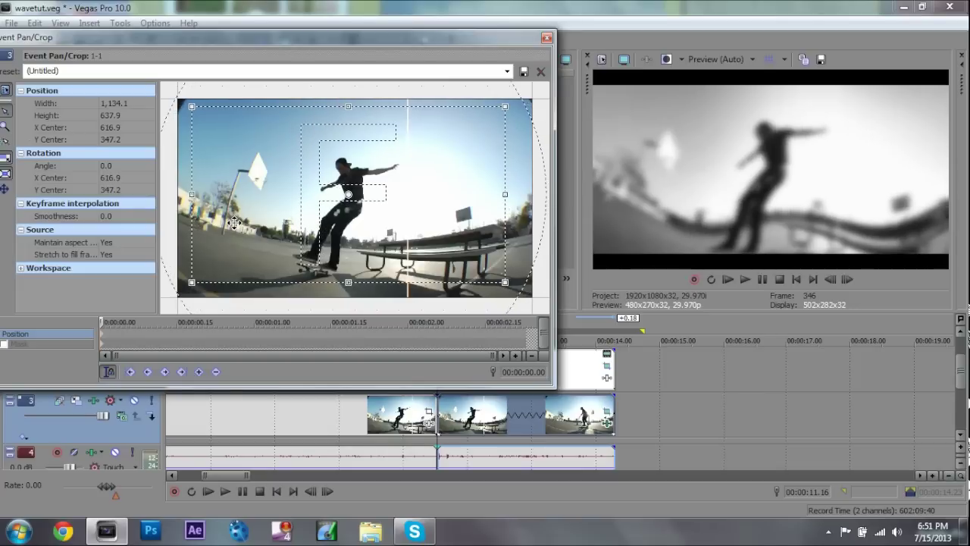
Step: Advance five frames and nudge the crop up and right for the next shake jolt
click(851, 280)
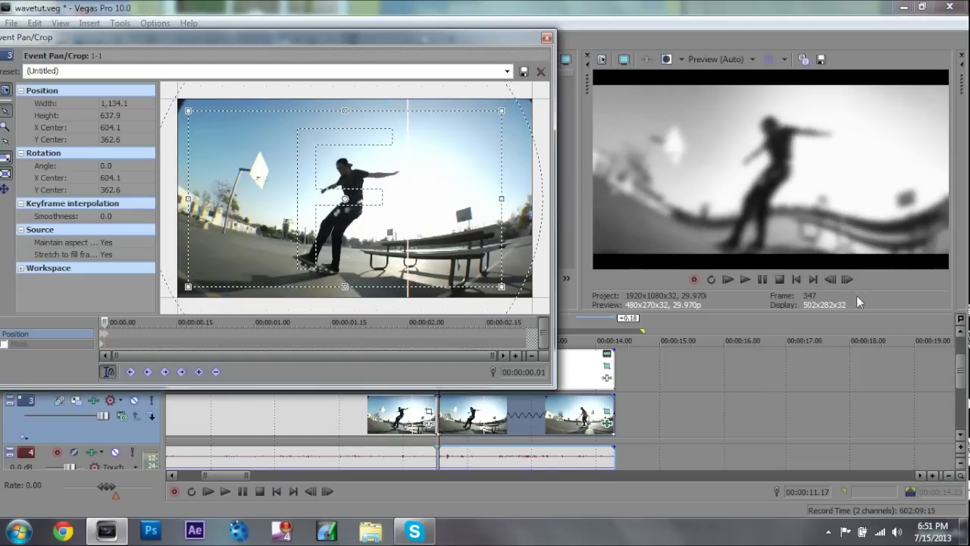
click(846, 279)
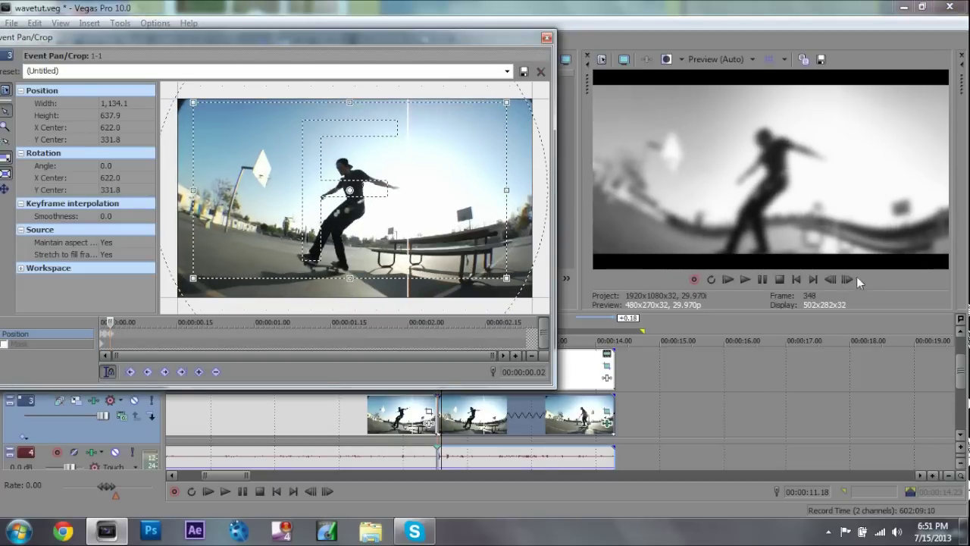
click(850, 280)
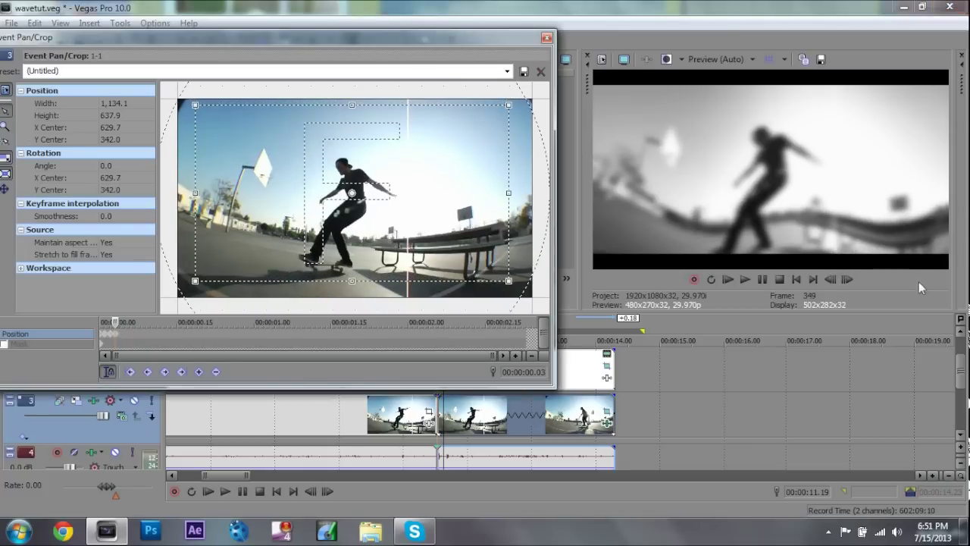
click(846, 279)
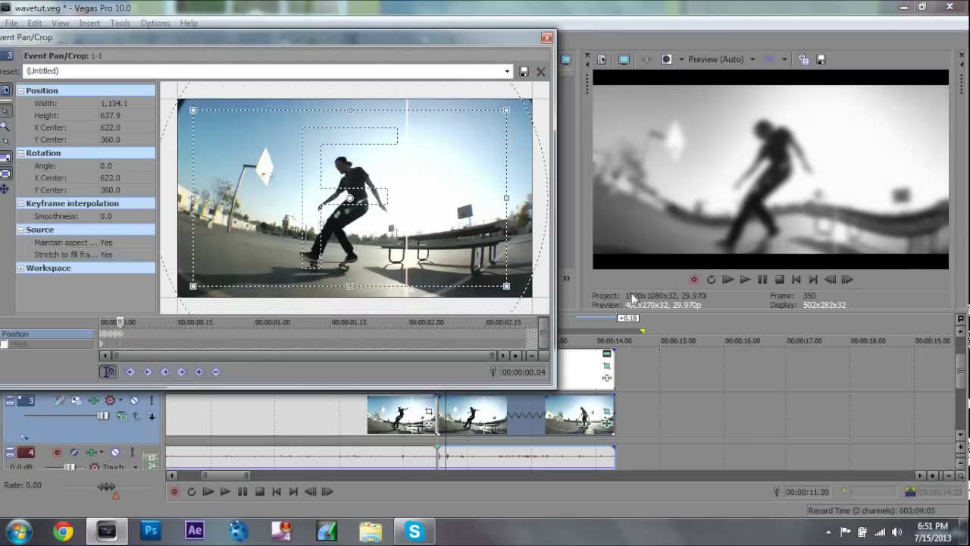
click(846, 280)
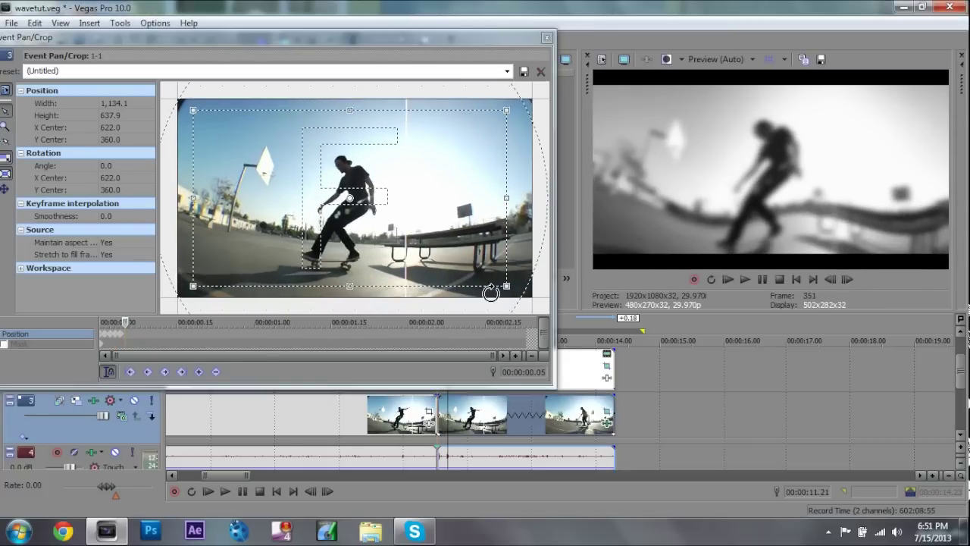
drag(480, 256, 484, 254)
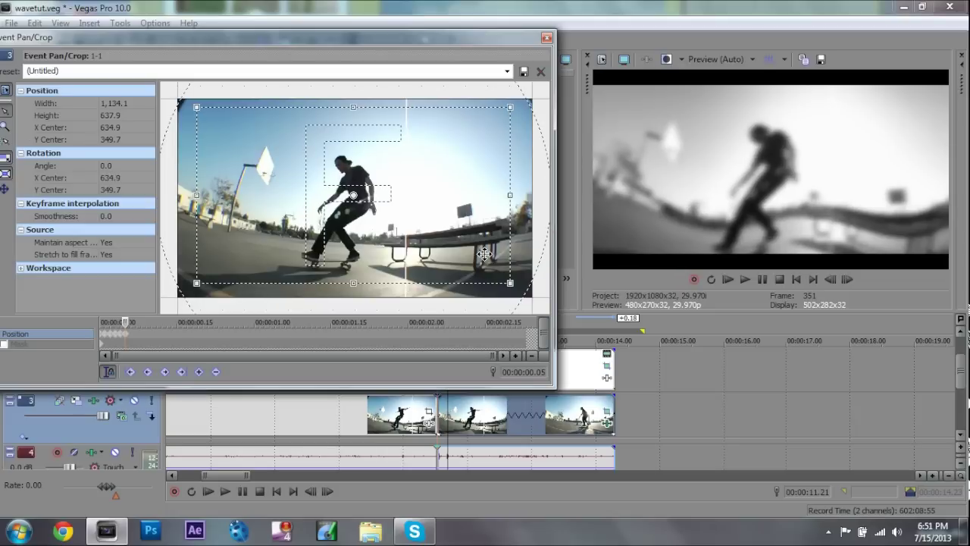
Step: At the event's end, restore the crop to the full 1,280 × 720 frame and close Pan/Crop
click(523, 332)
click(860, 285)
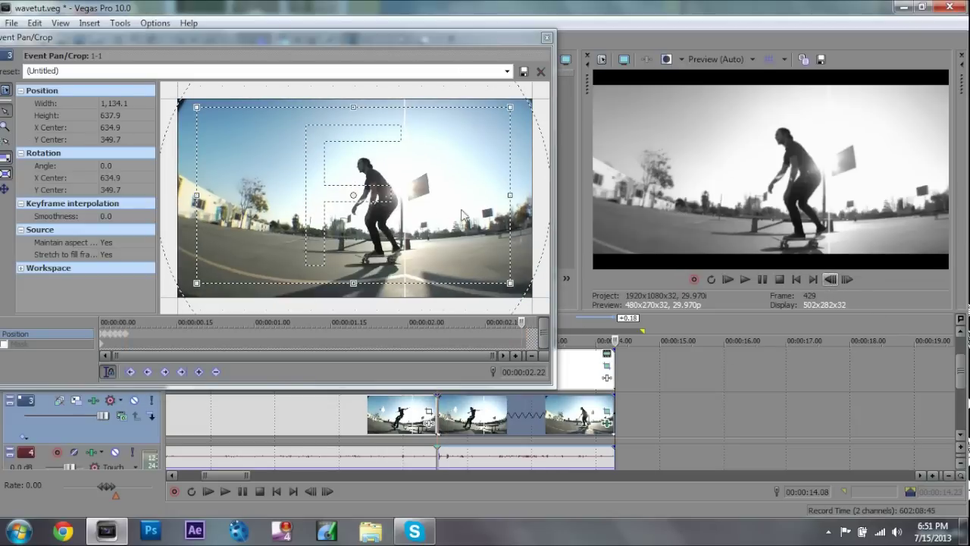
right_click(325, 218)
click(371, 237)
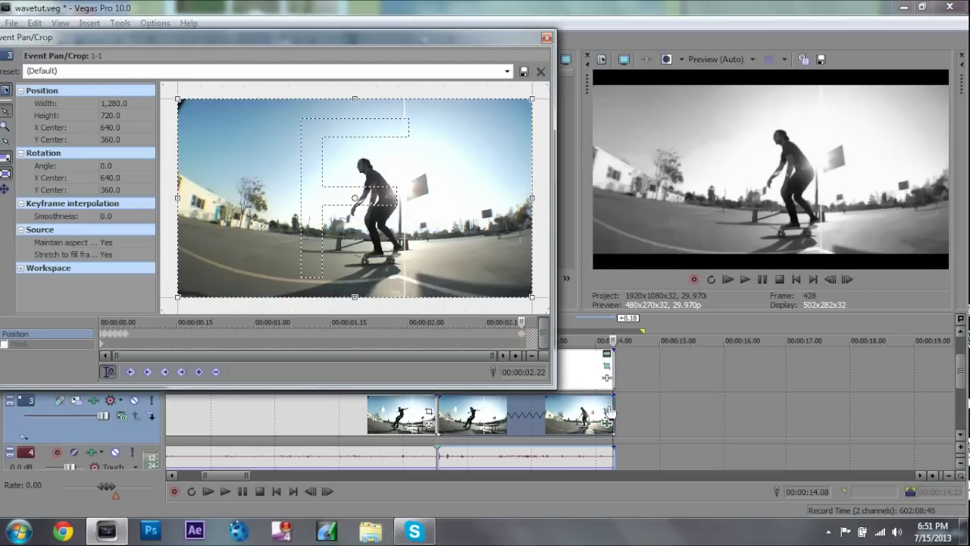
click(546, 37)
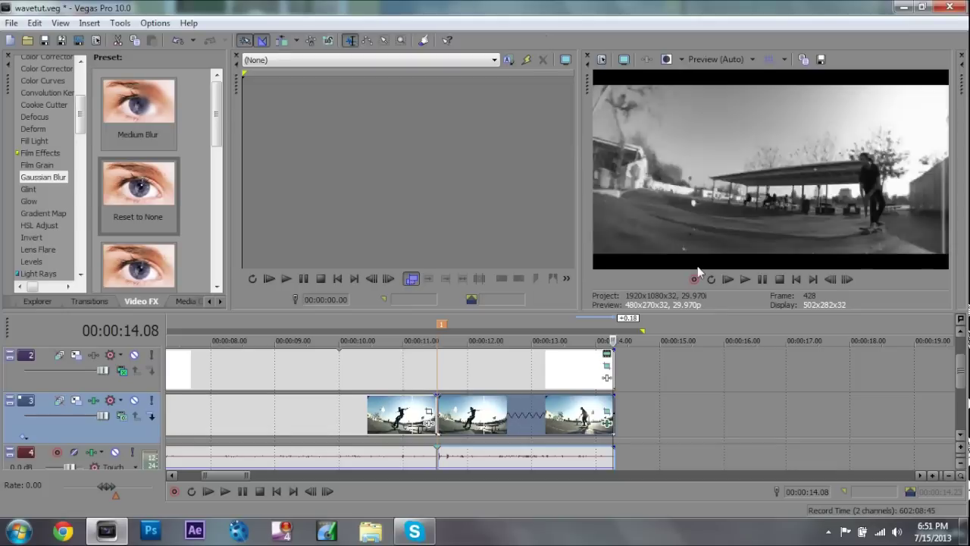
key(space)
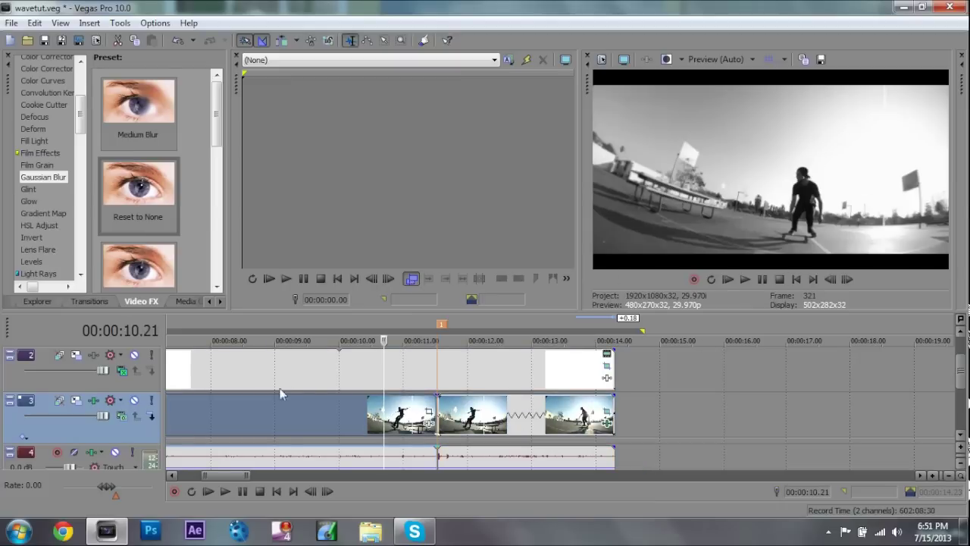
key(space)
click(743, 281)
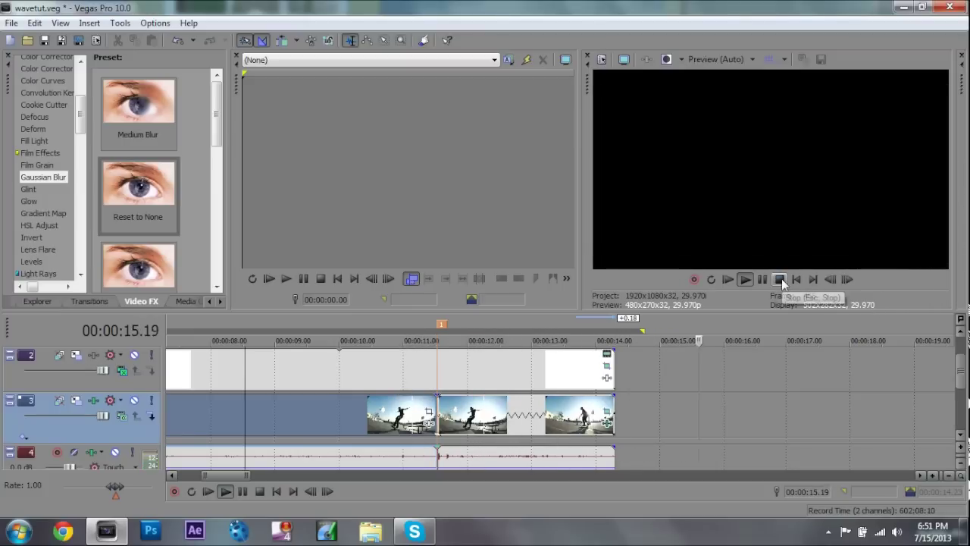
click(780, 280)
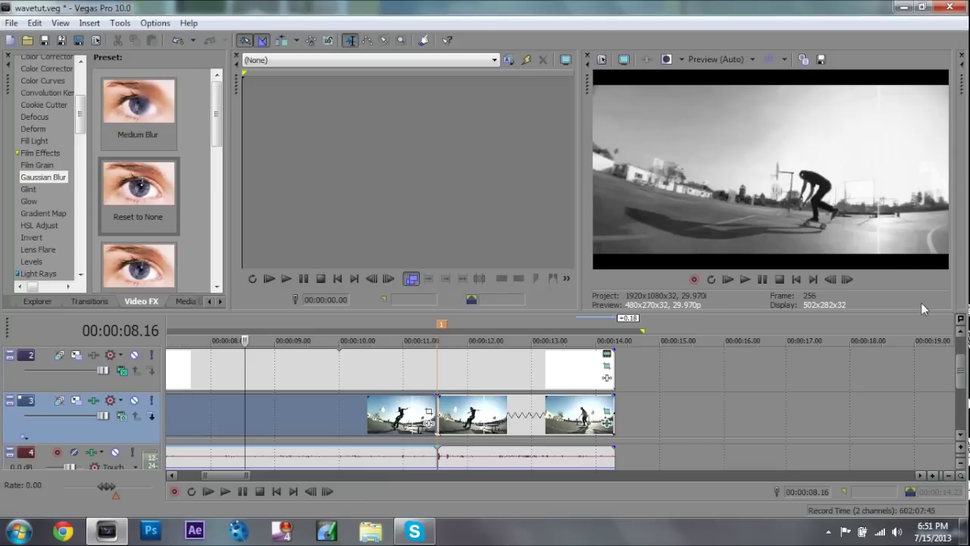
Step: Bring up the Expression Encoder tray icon's pause/stop menu from the hidden system tray icons
click(827, 529)
right_click(827, 459)
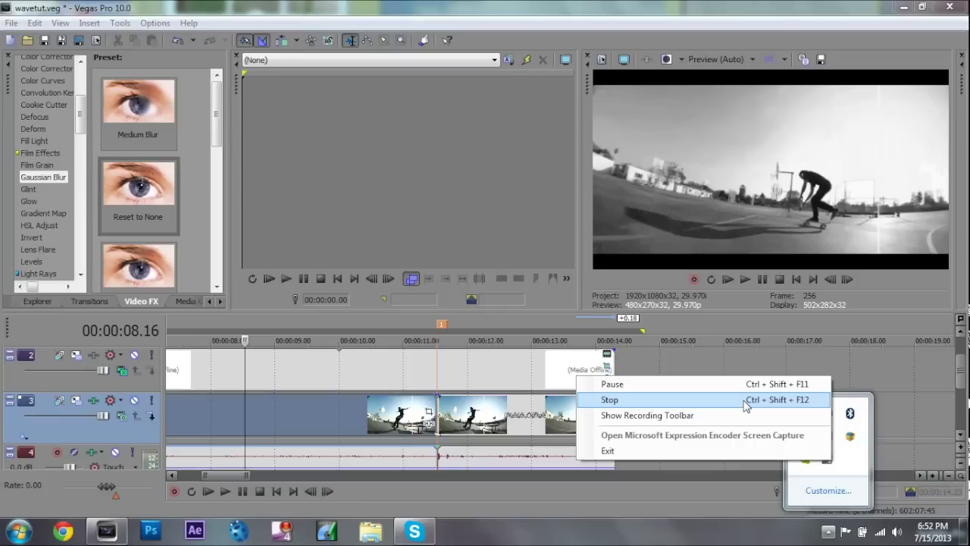